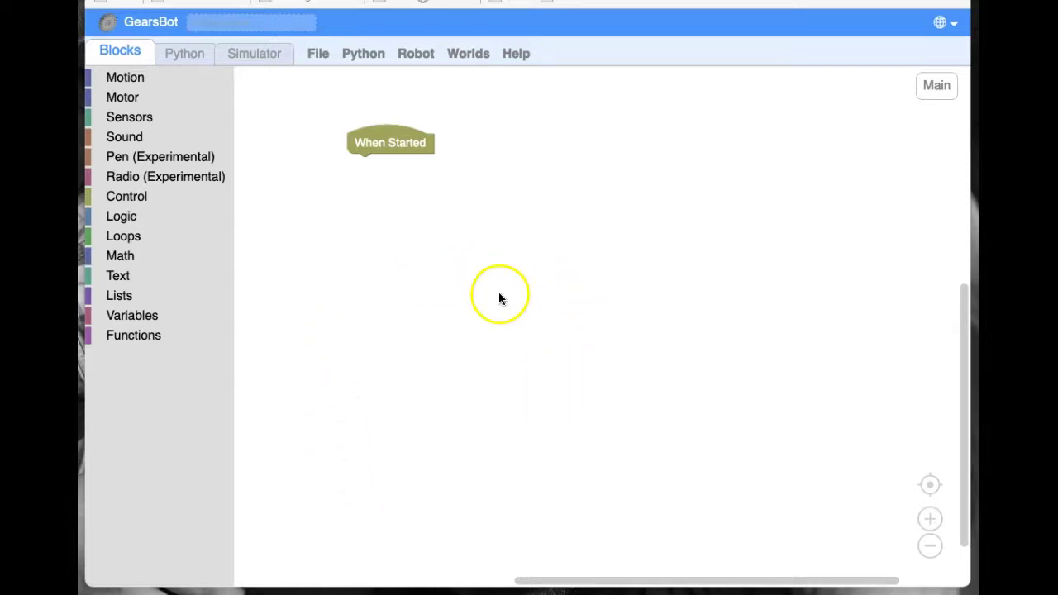
Step: Load the Paintball Challenges world's Firing Range and orbit the camera so the track runs diagonally
click(256, 55)
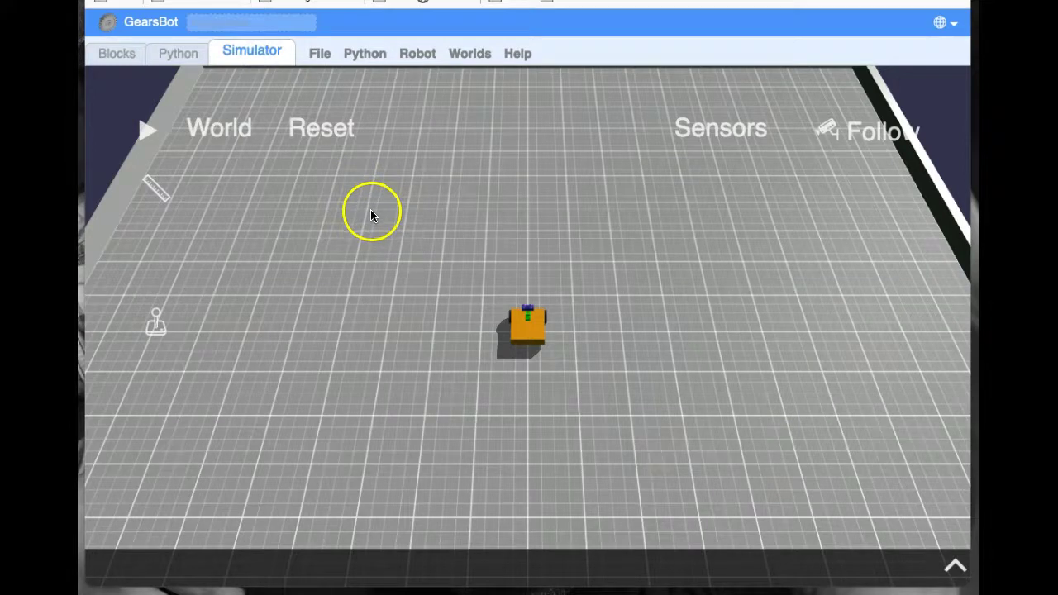
click(222, 137)
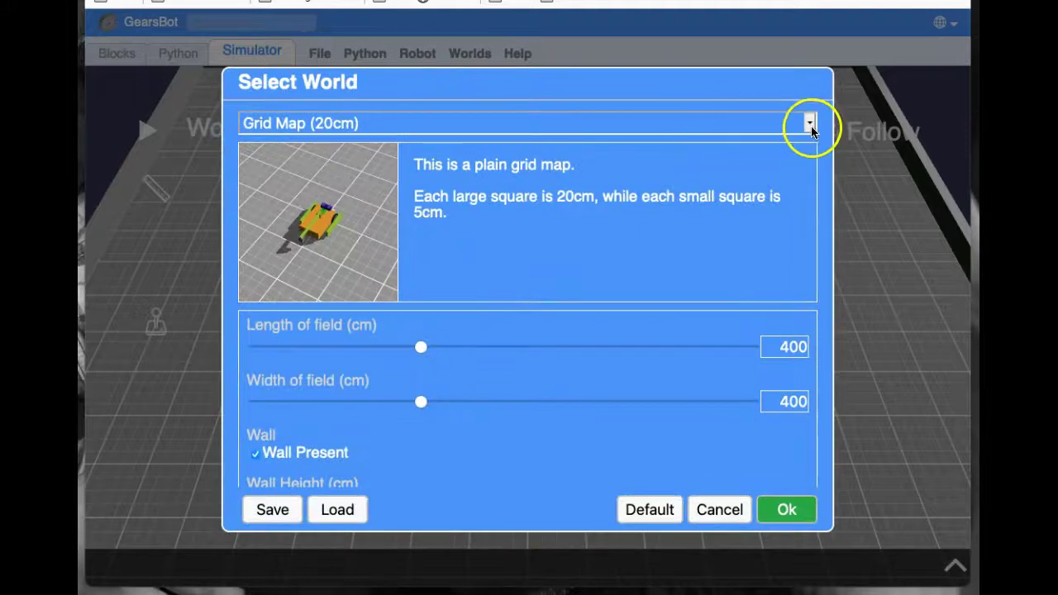
click(811, 124)
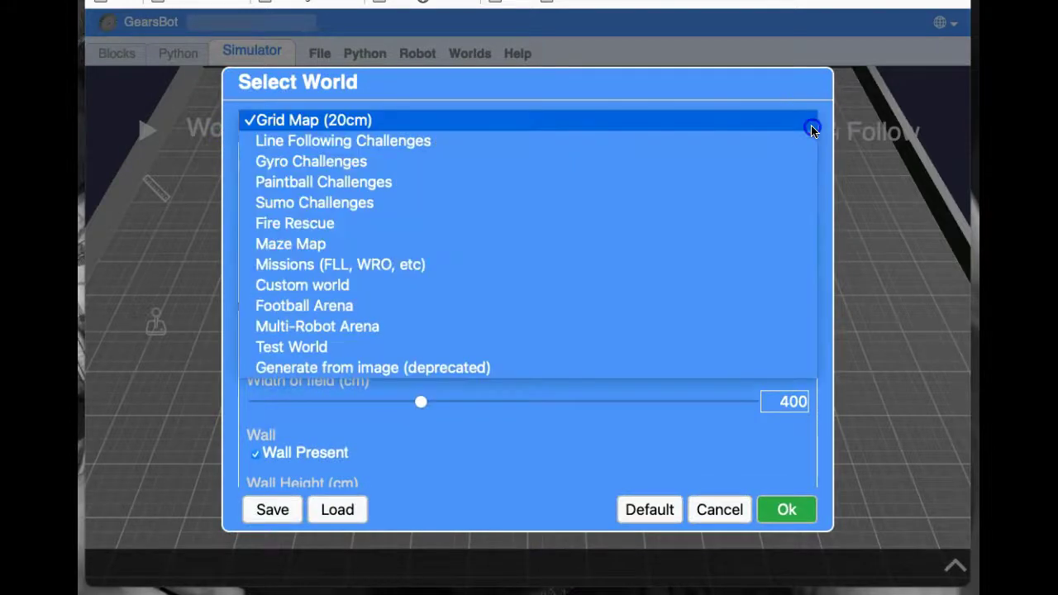
click(494, 182)
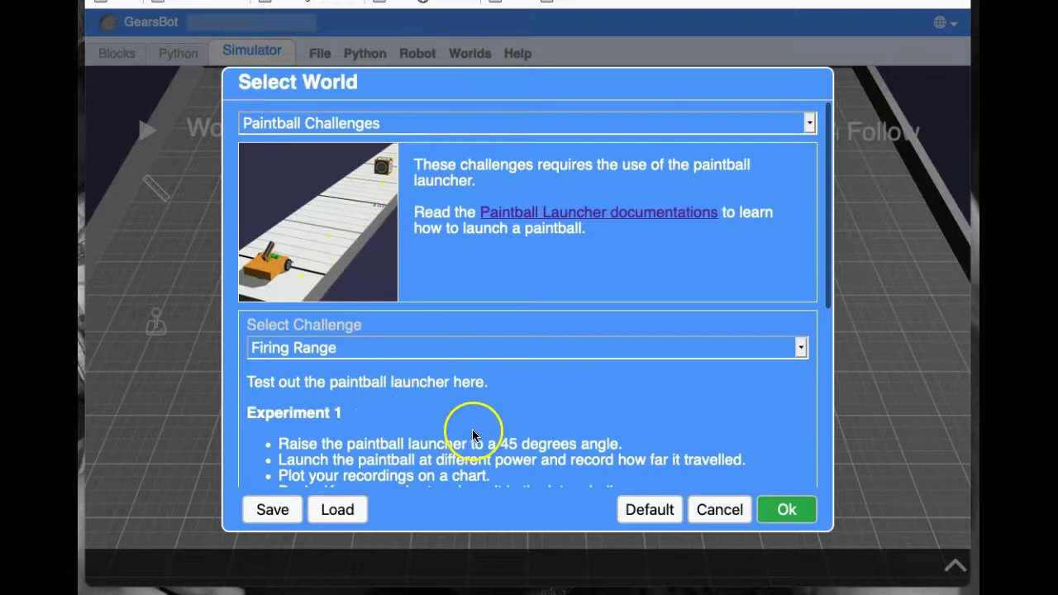
scroll(475, 422, down, 5)
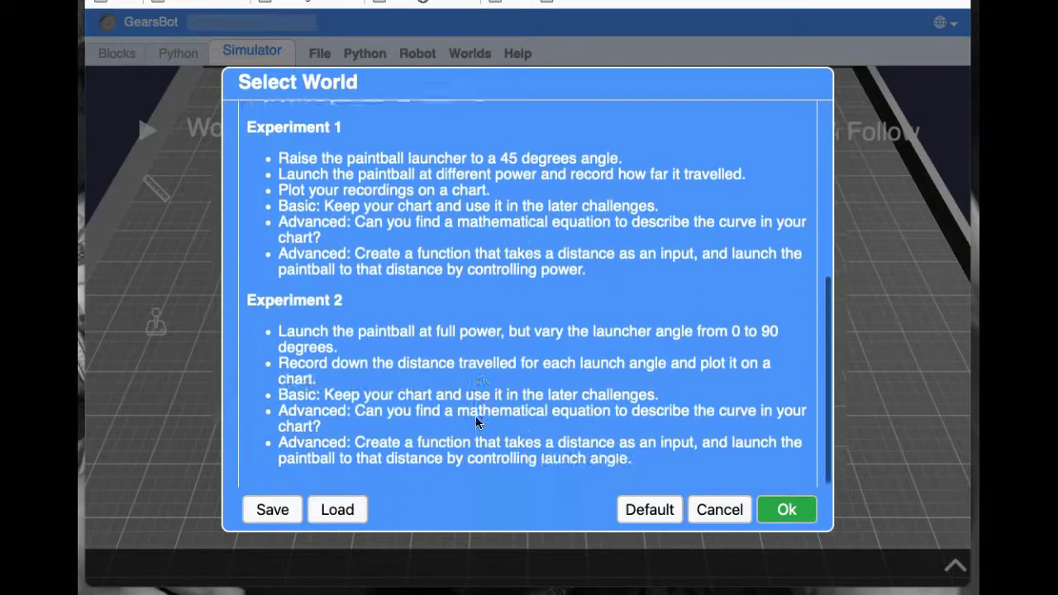
scroll(475, 422, up, 5)
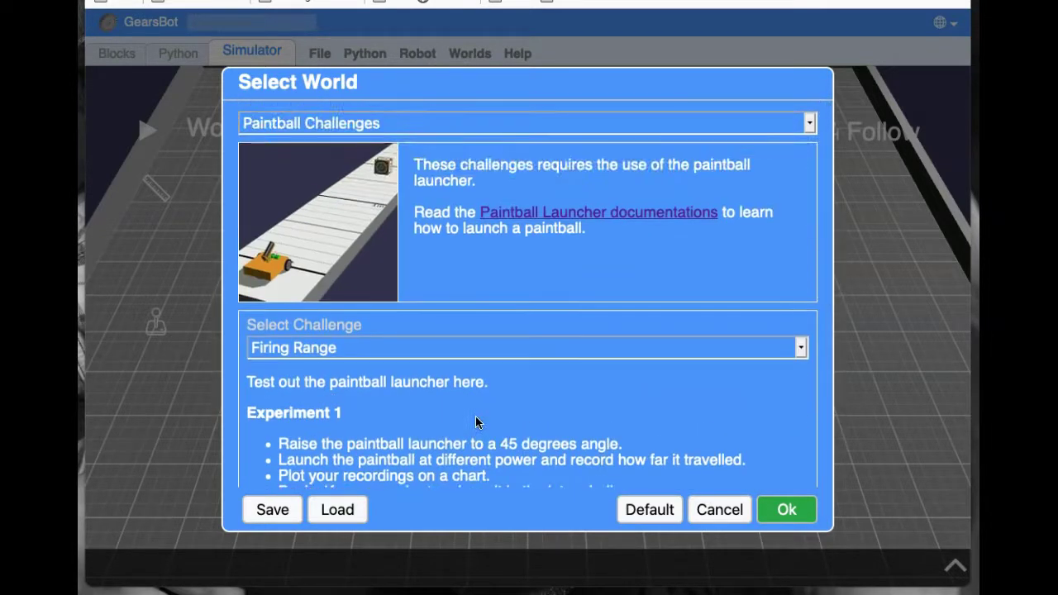
scroll(476, 416, down, 5)
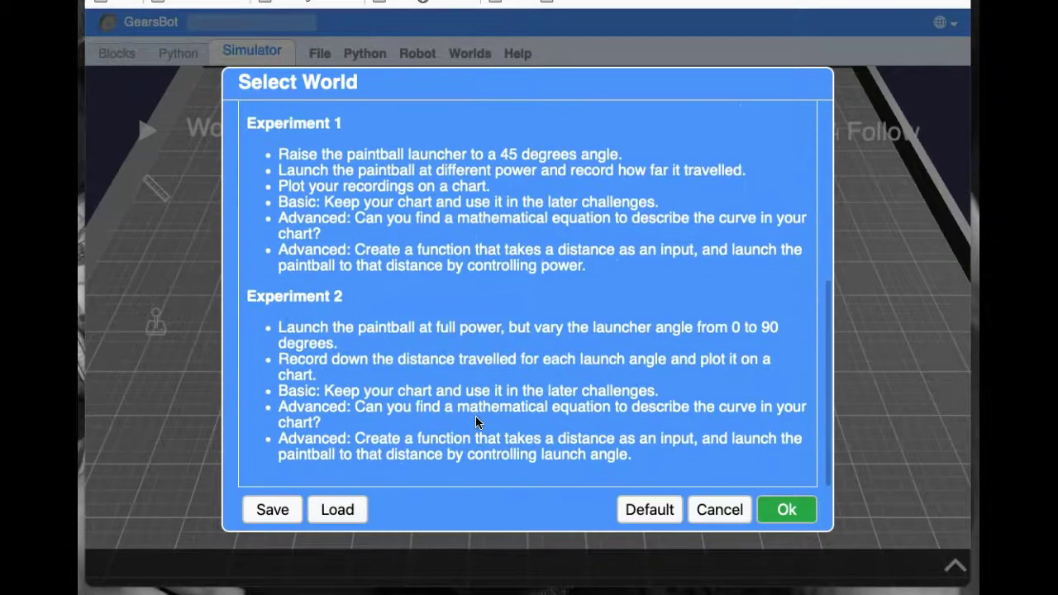
scroll(476, 417, up, 2)
scroll(477, 423, up, 3)
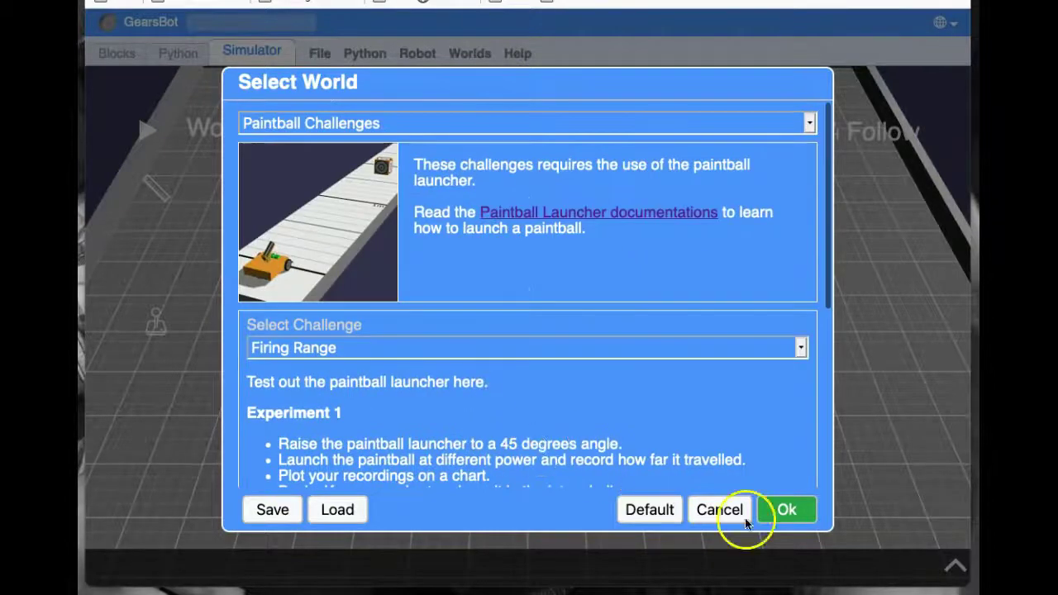
click(787, 510)
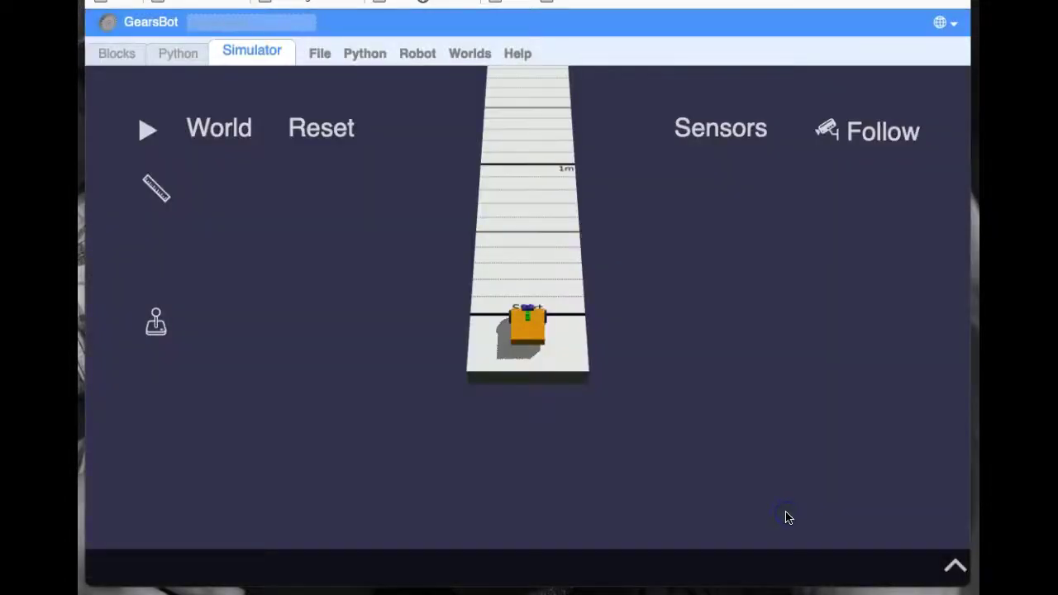
drag(524, 324, 508, 279)
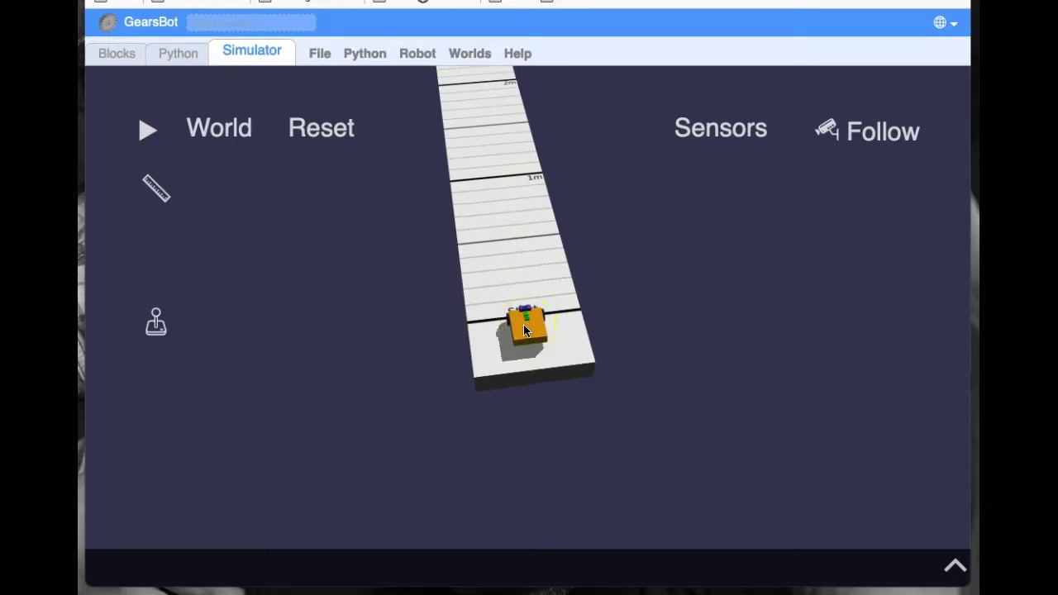
Step: Choose the Paintball robot and review its ports: the port E launcher and the port 3 laser range sensor
click(419, 54)
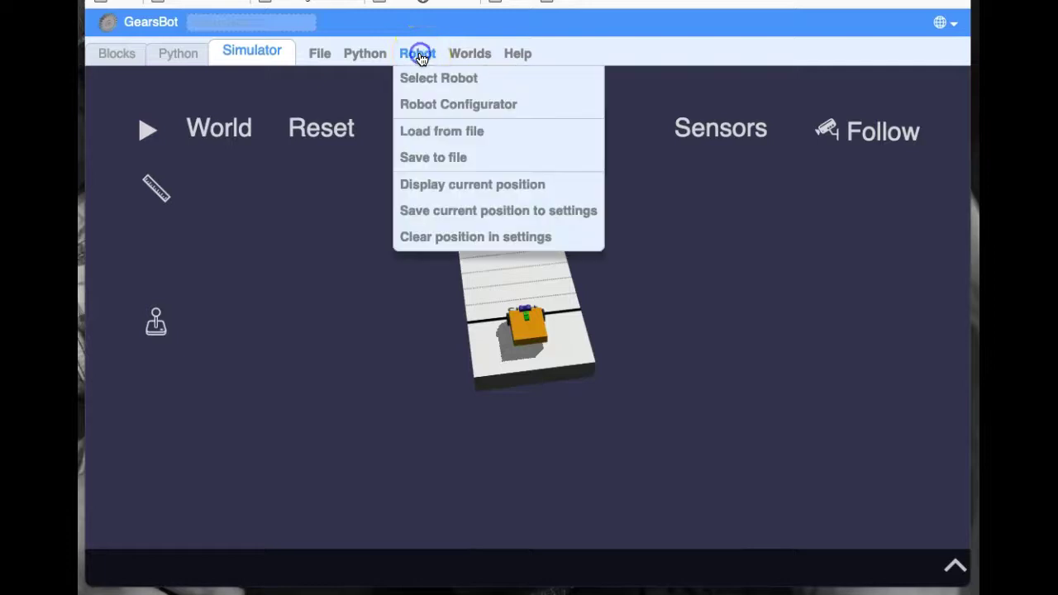
click(428, 78)
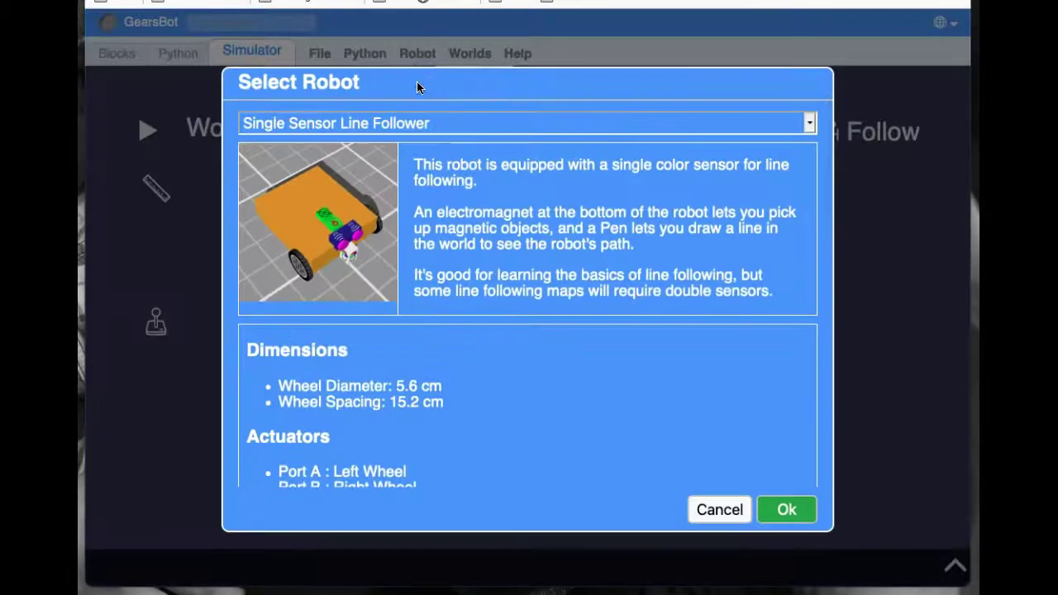
click(810, 124)
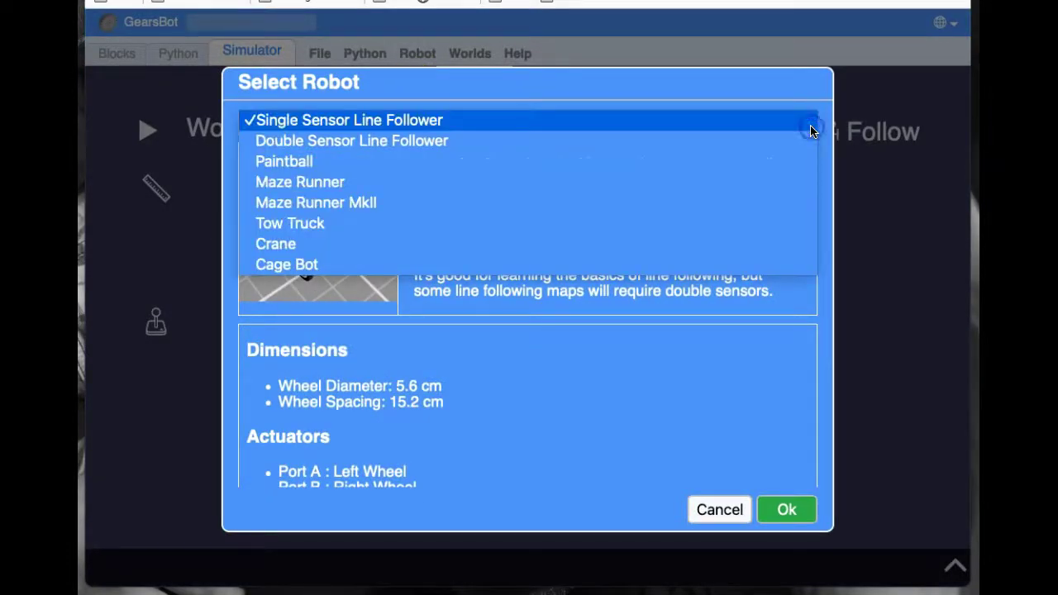
click(329, 162)
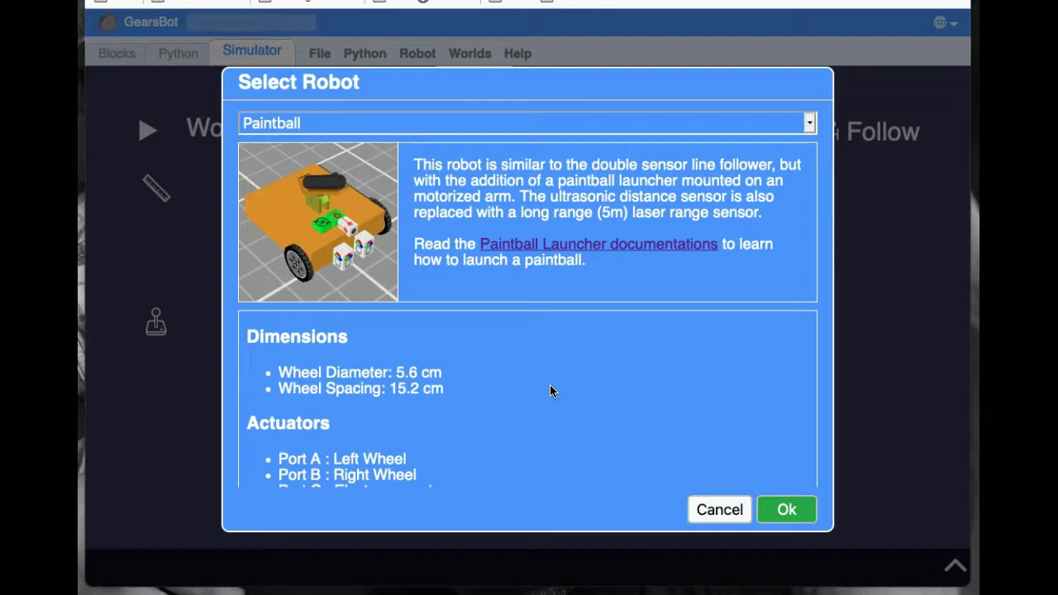
scroll(546, 387, down, 3)
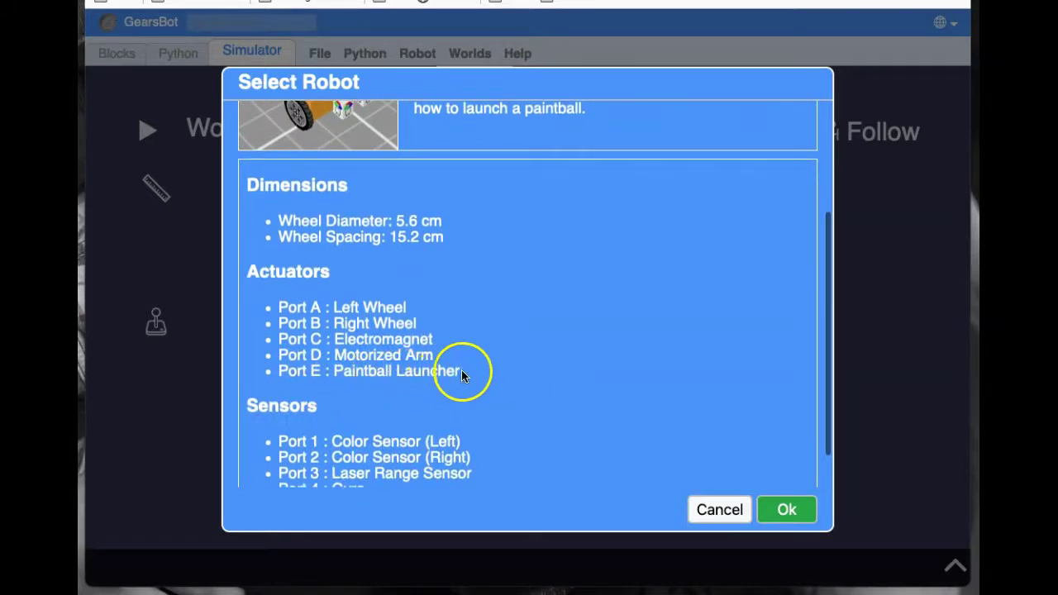
drag(462, 370, 276, 371)
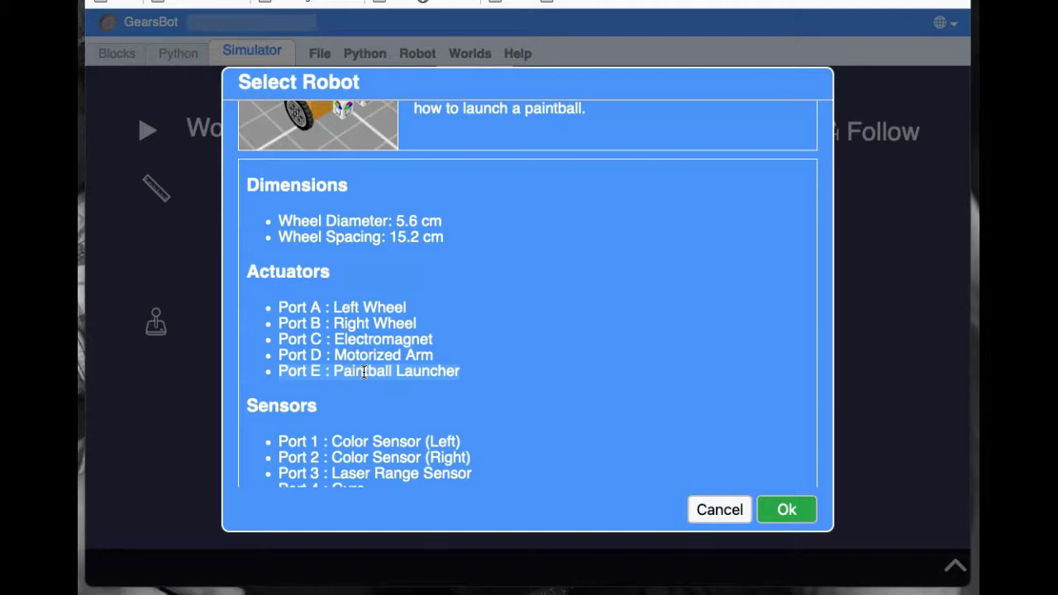
scroll(515, 355, up, 3)
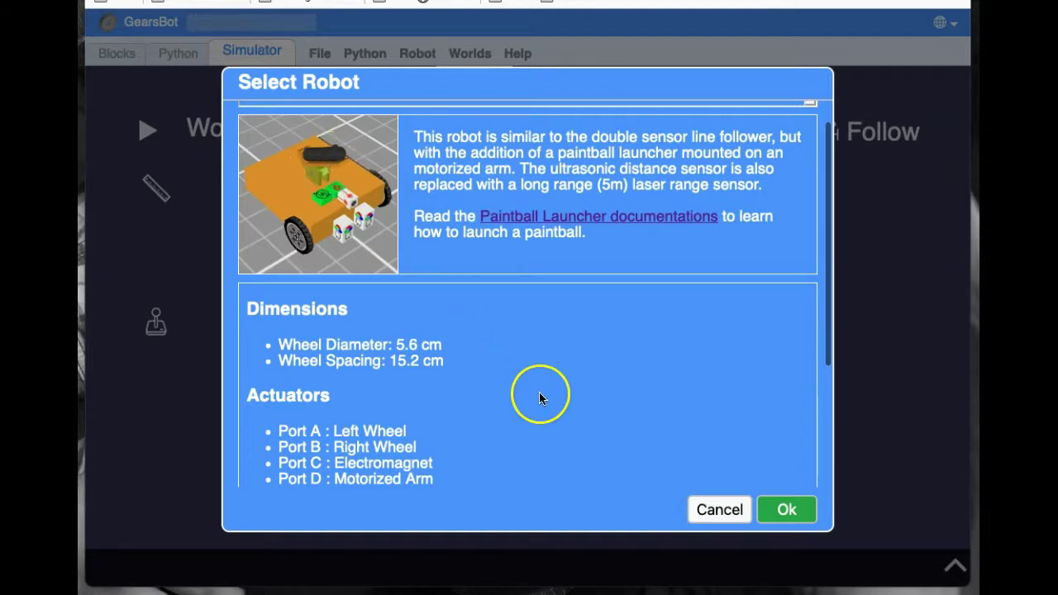
scroll(539, 396, down, 5)
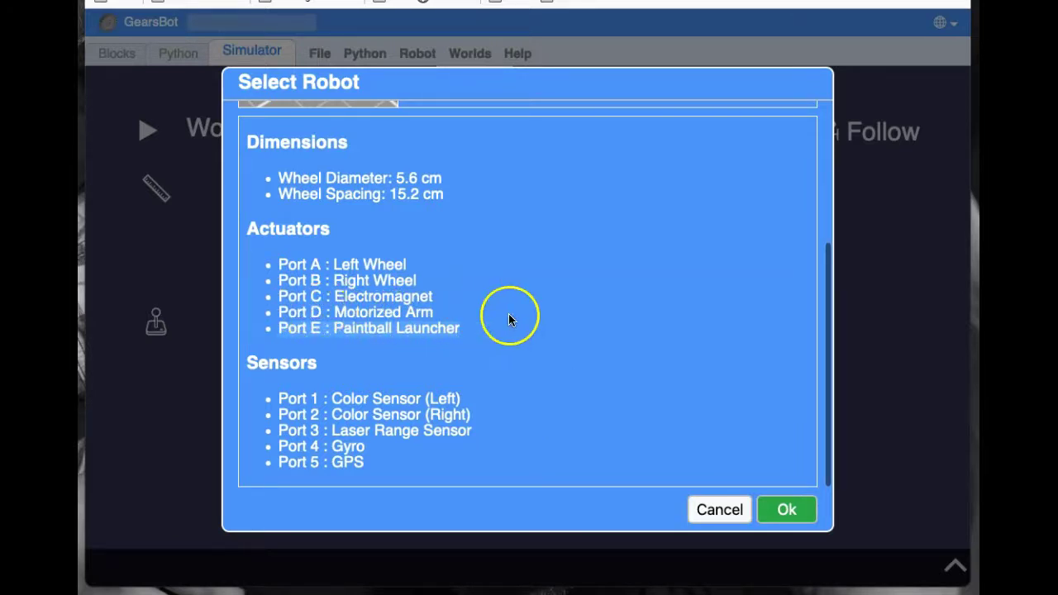
scroll(601, 325, up, 3)
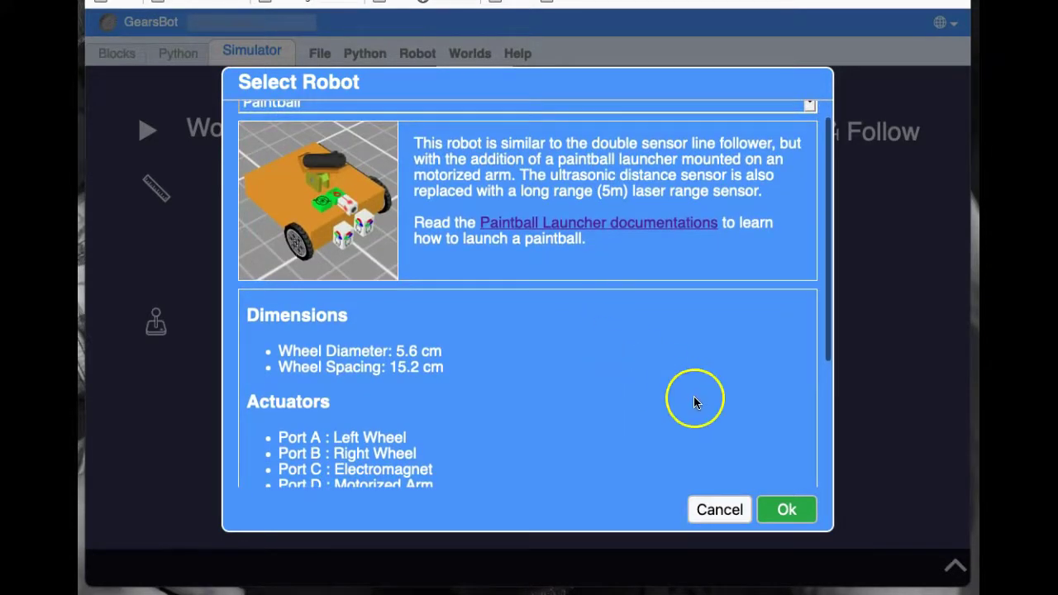
Step: Confirm the Paintball robot, then orbit and zoom to view it at the Start line
click(791, 516)
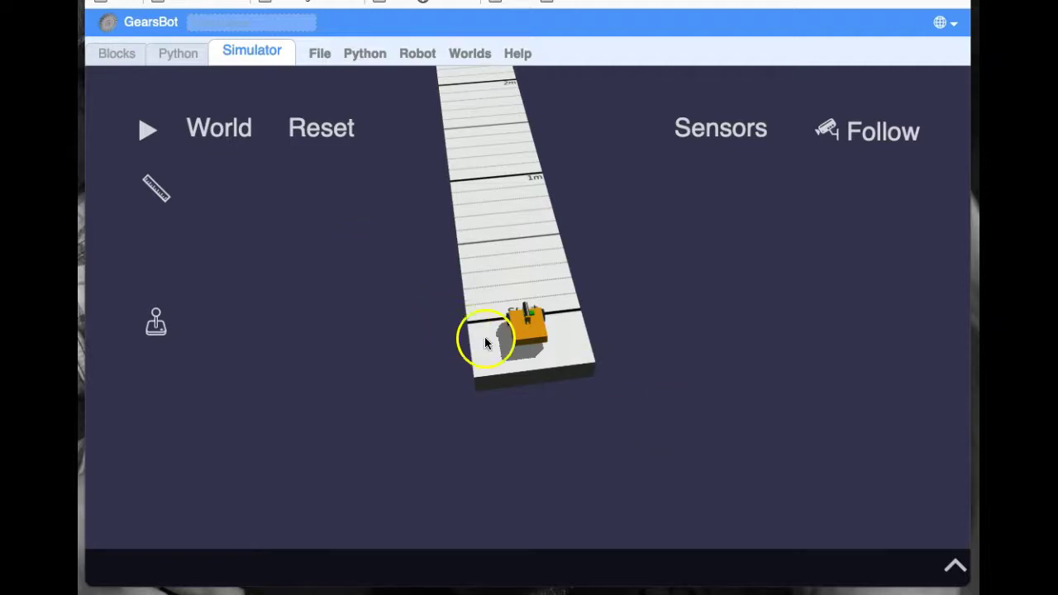
drag(500, 340, 704, 289)
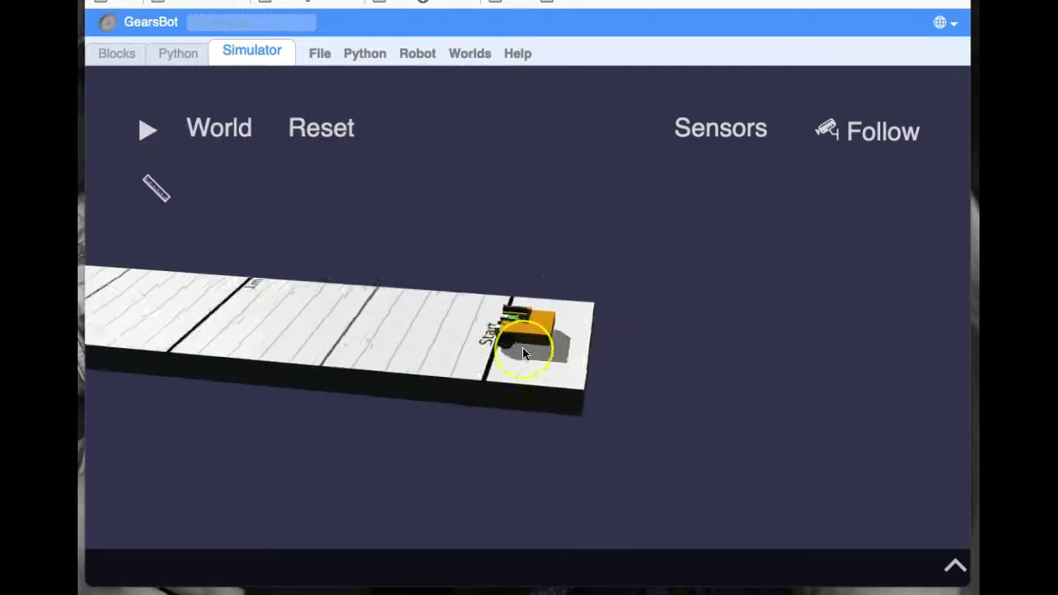
scroll(523, 350, up, 5)
scroll(522, 350, down, 5)
scroll(522, 349, up, 3)
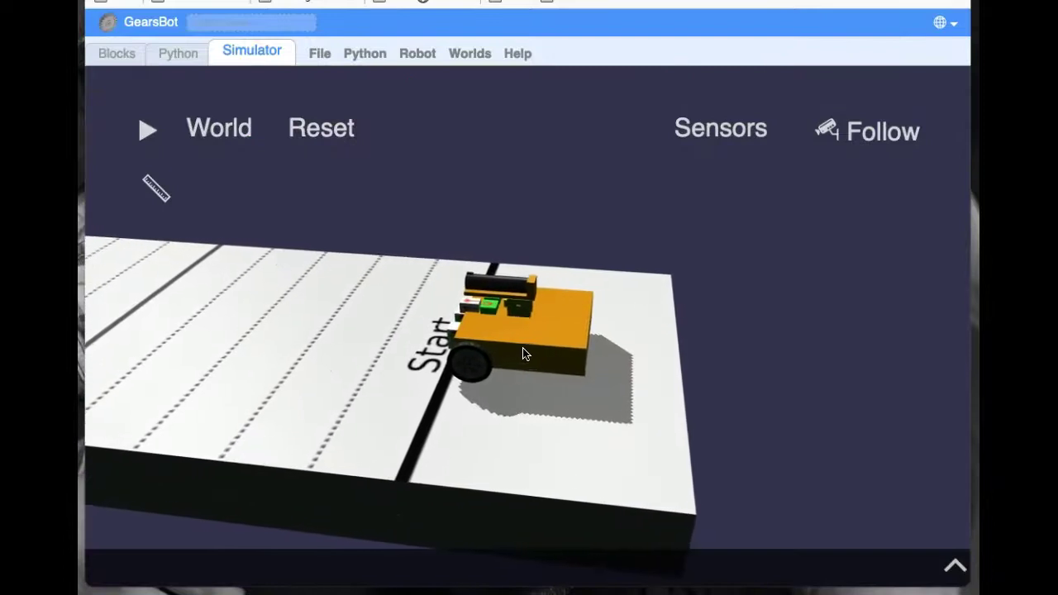
mouse_move(468, 278)
mouse_down()
mouse_move(510, 288)
mouse_move(486, 290)
mouse_up()
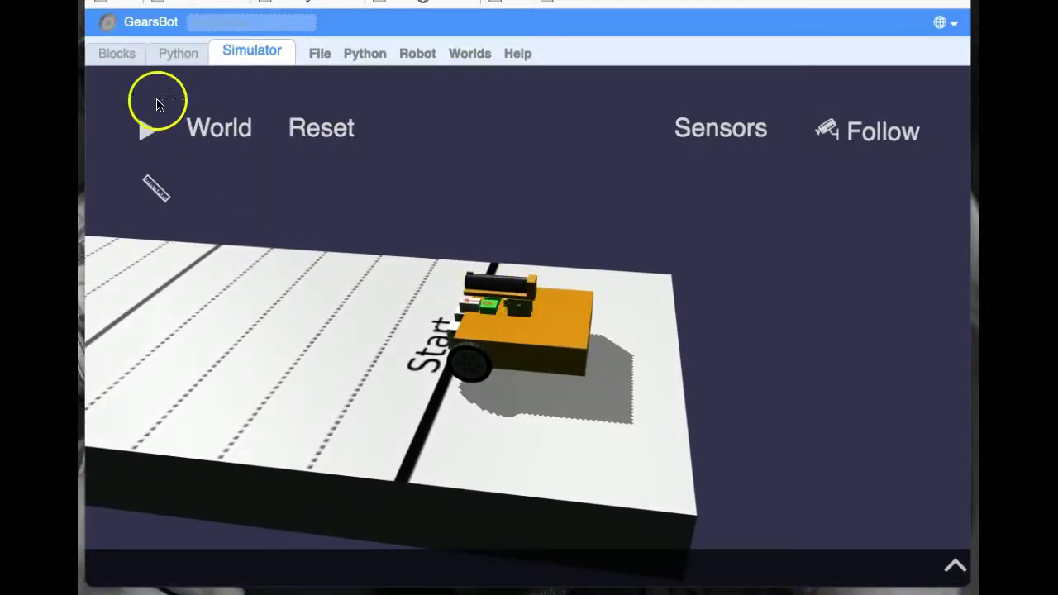
Step: Attach a 'run motor D at 20% for 1 rotation' block under When Started
click(114, 56)
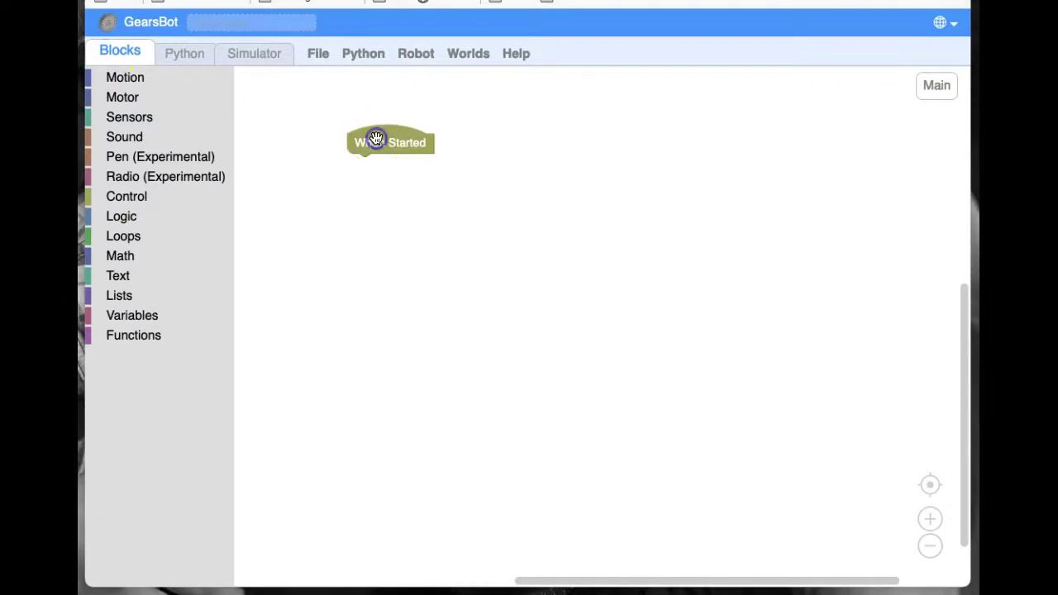
click(327, 133)
click(128, 88)
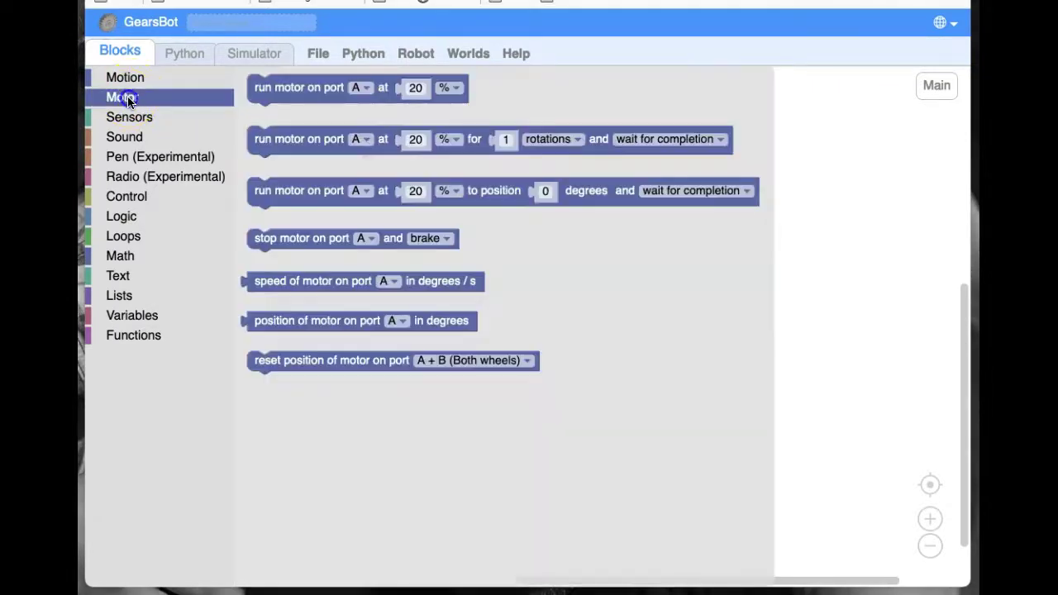
click(129, 99)
click(295, 139)
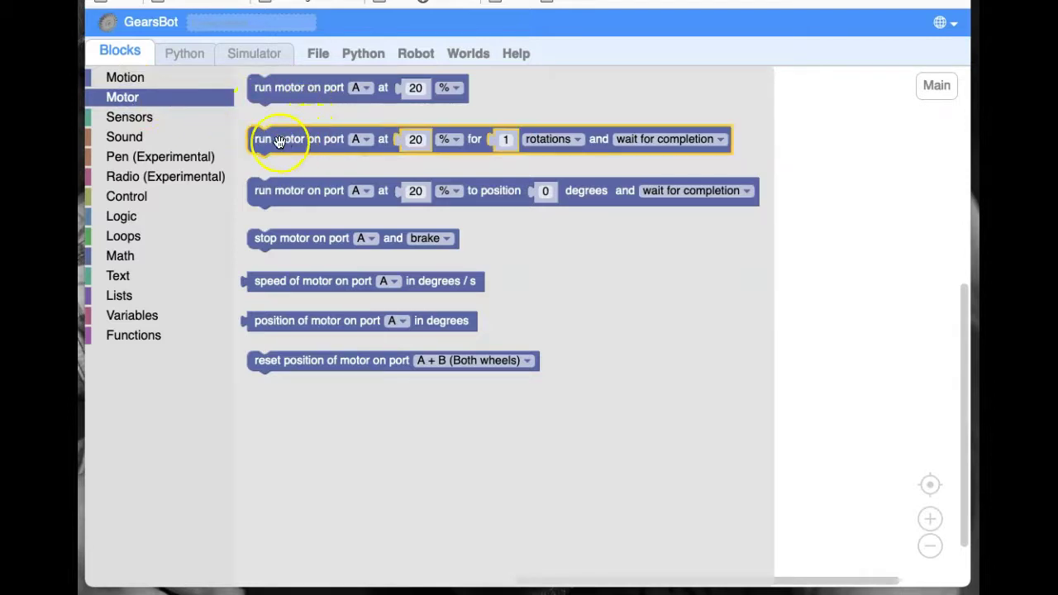
drag(278, 141, 380, 171)
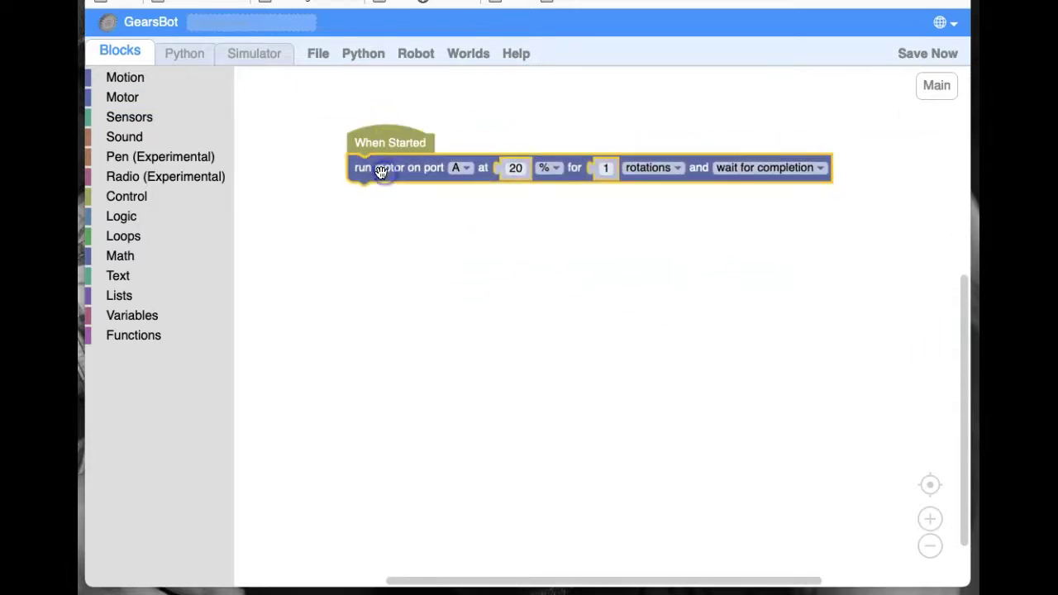
click(463, 169)
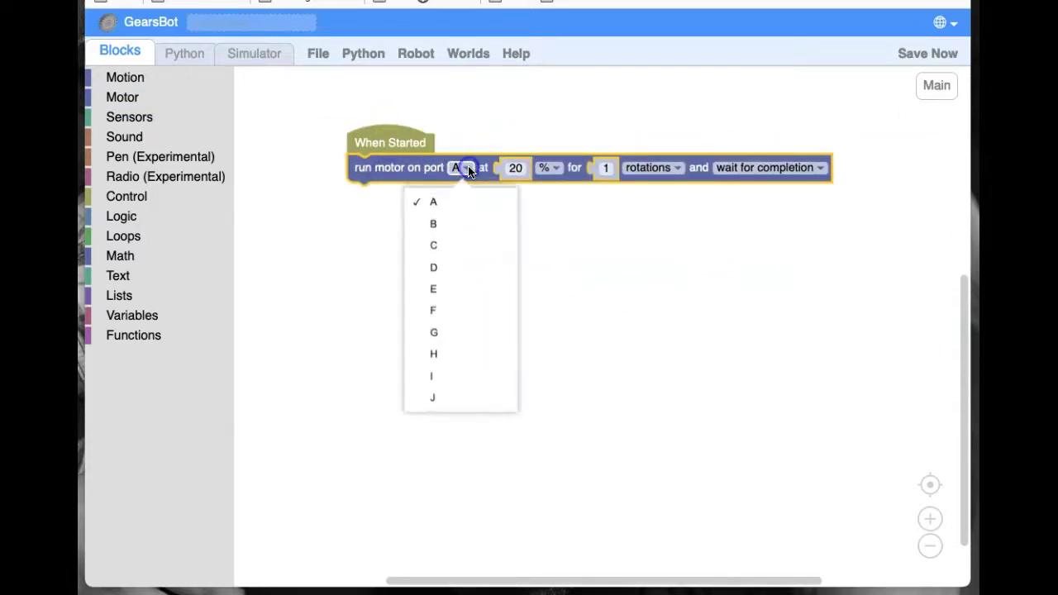
click(450, 268)
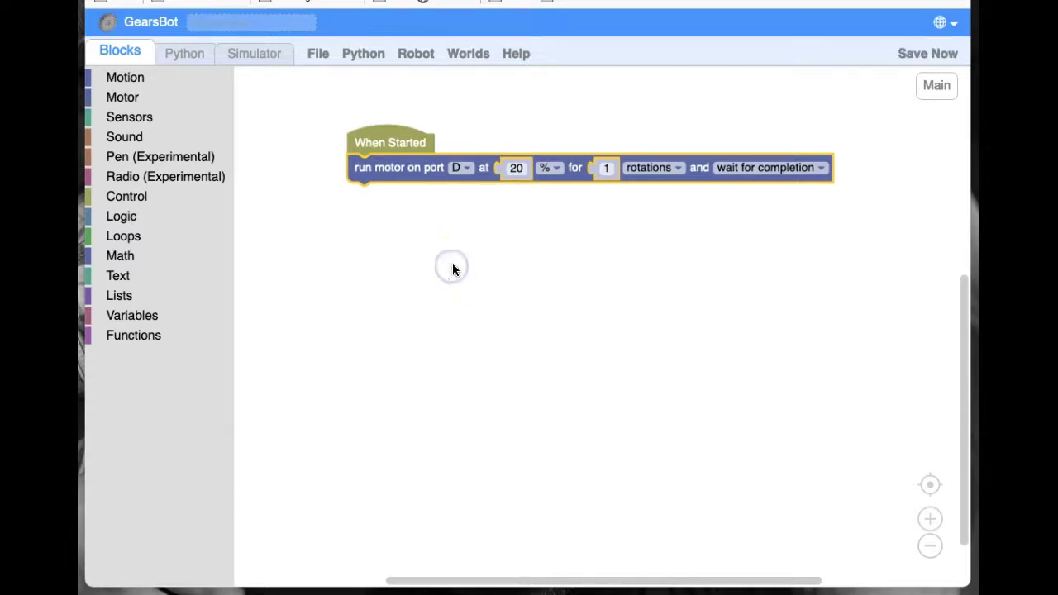
click(603, 169)
key(Return)
Step: Test-run the program, which swings the launcher upright, then select motor D's rotations field
click(256, 52)
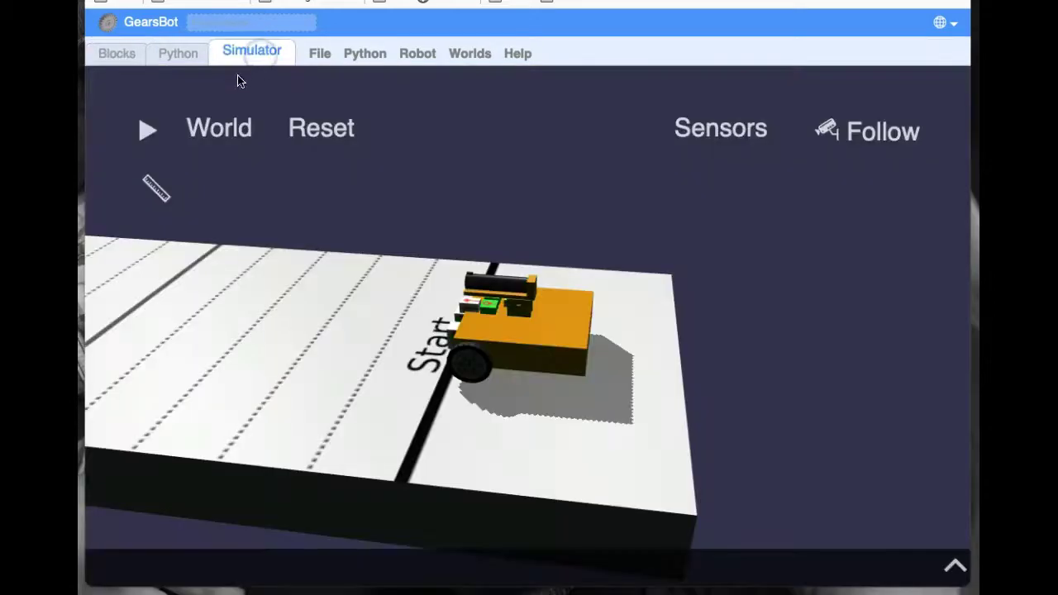
click(145, 131)
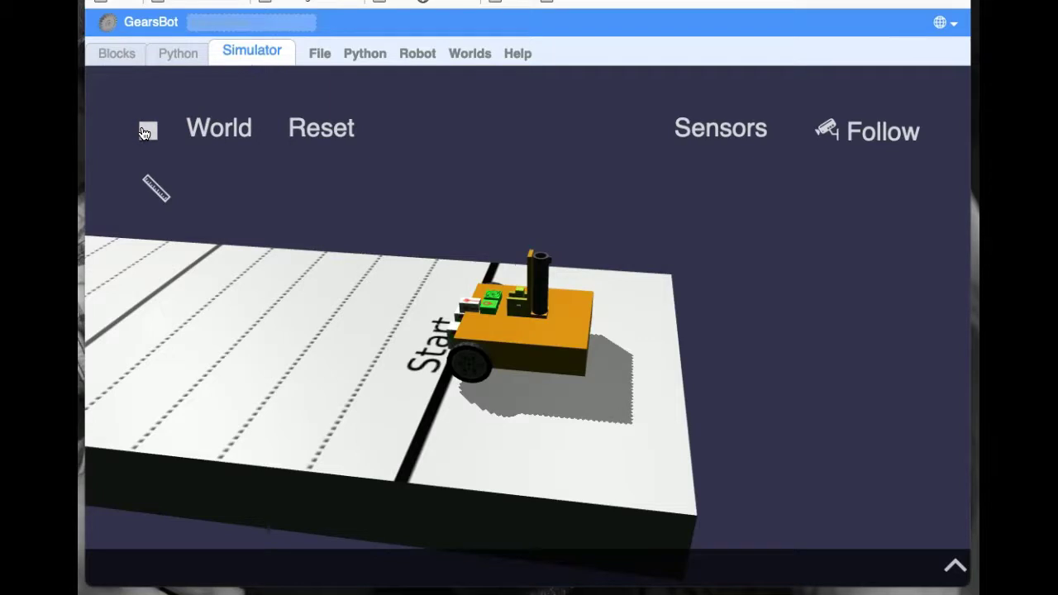
click(299, 159)
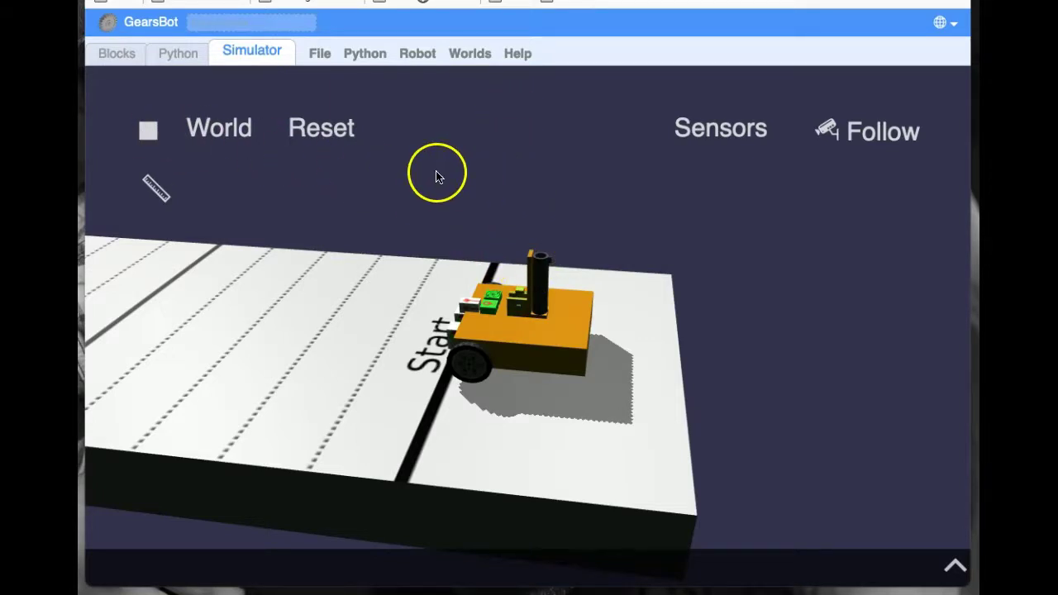
click(108, 52)
click(603, 169)
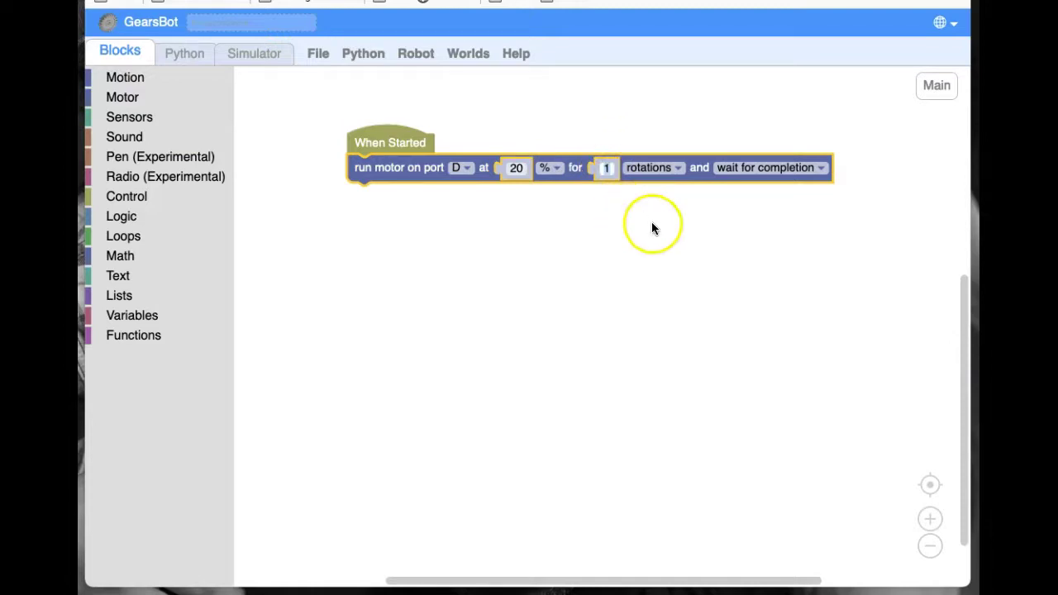
Step: Set motor D to 0.5 rotations and run the program again
text(0.5)
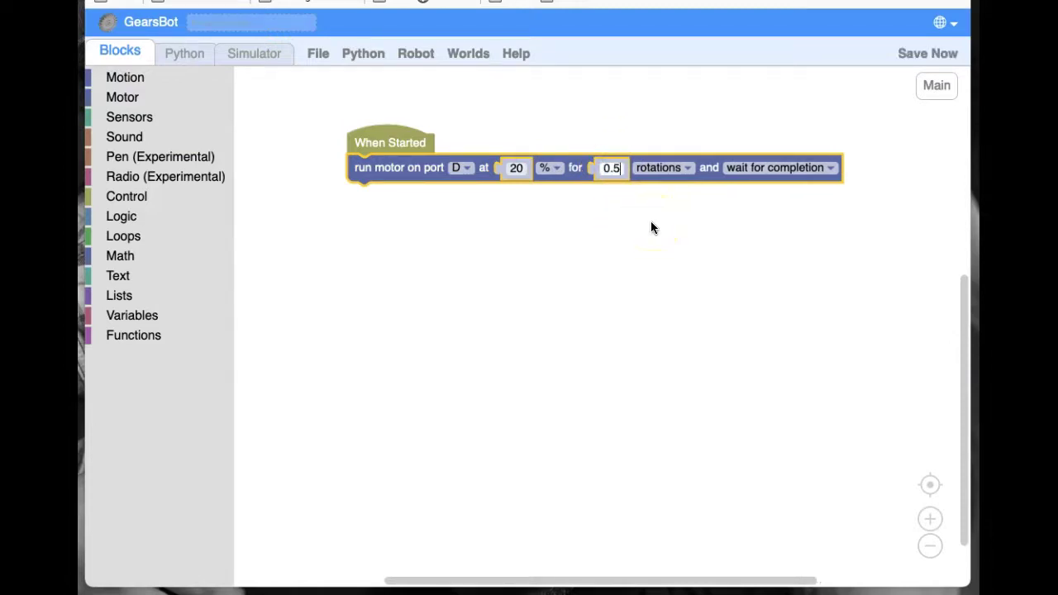
click(260, 53)
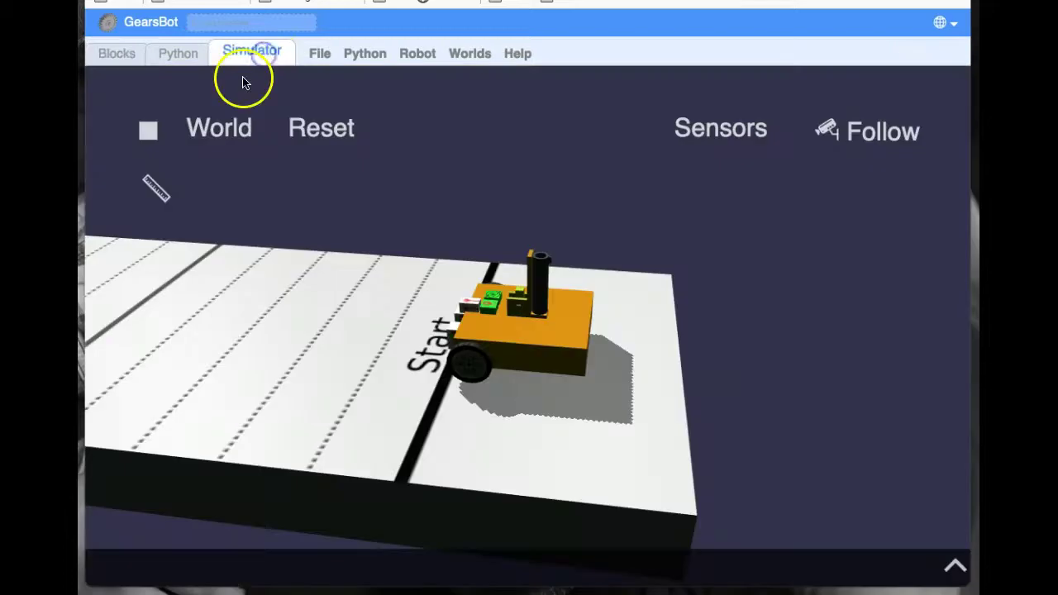
click(147, 130)
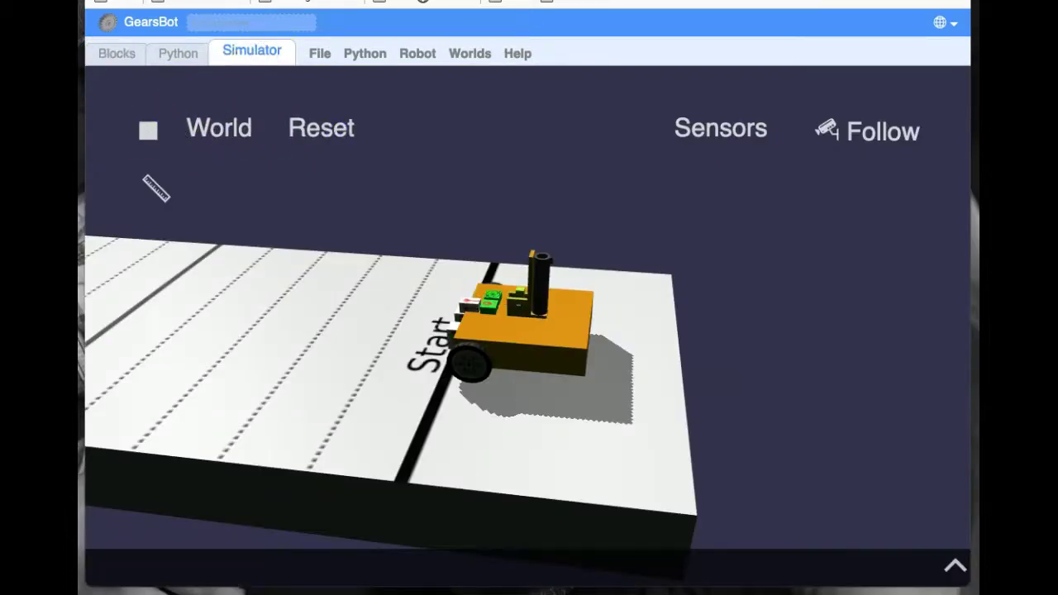
Step: Reduce motor D's rotations to 0.1 and reset the robot to its start pose
click(104, 54)
click(612, 168)
text(0.1)
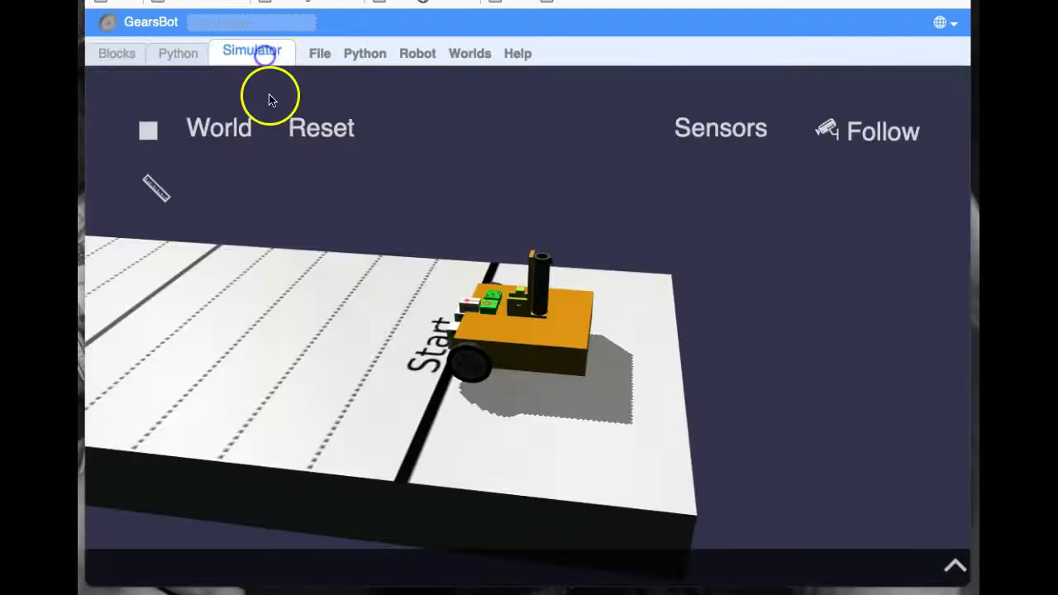
click(314, 131)
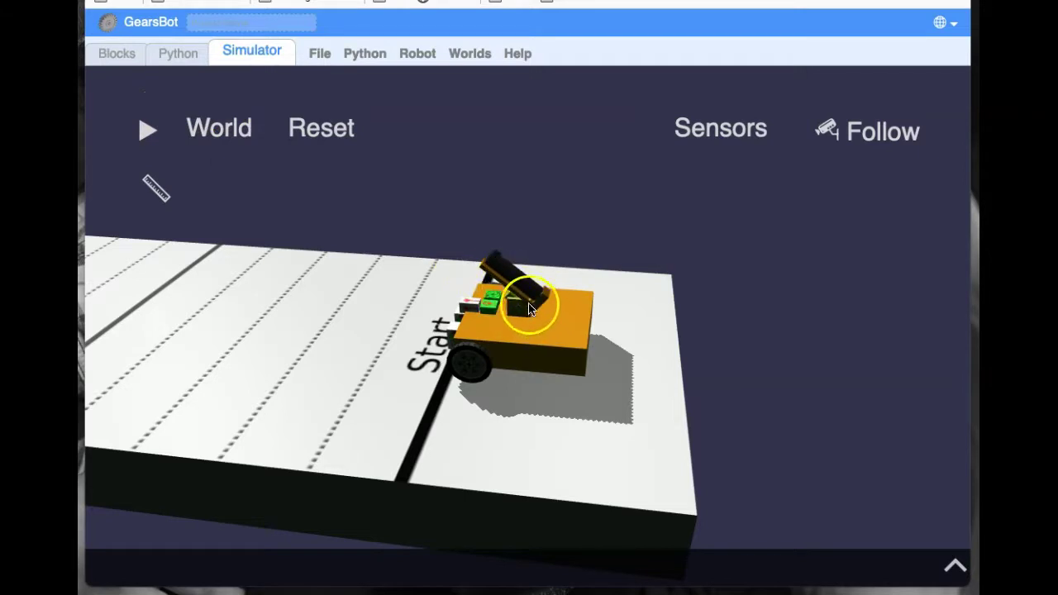
click(493, 271)
Step: Add a second motor block below the first, running port E at 20% for 3 rotations
click(120, 56)
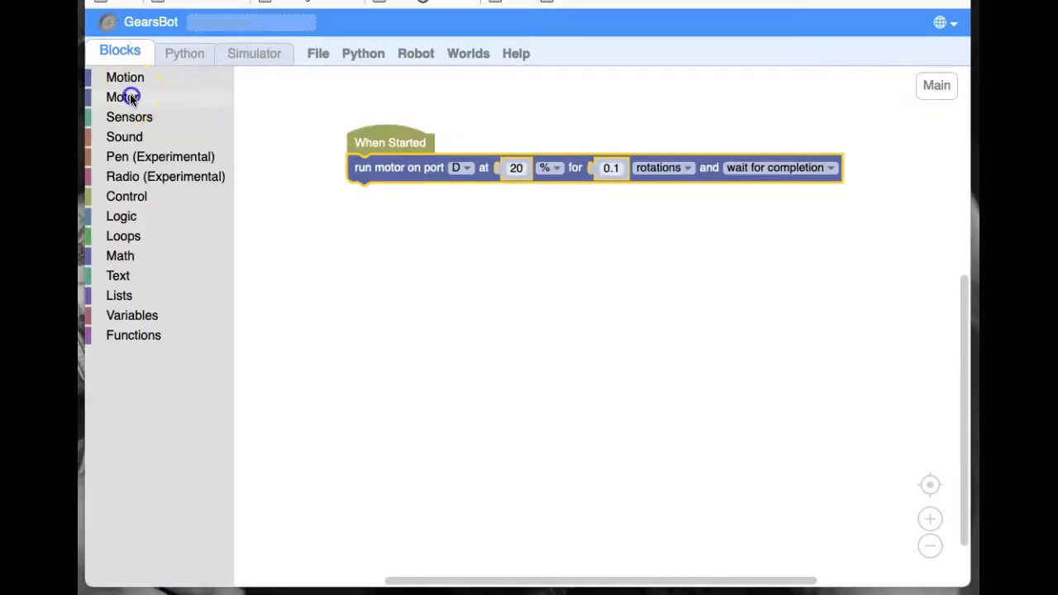
click(122, 97)
drag(267, 139, 372, 205)
click(463, 199)
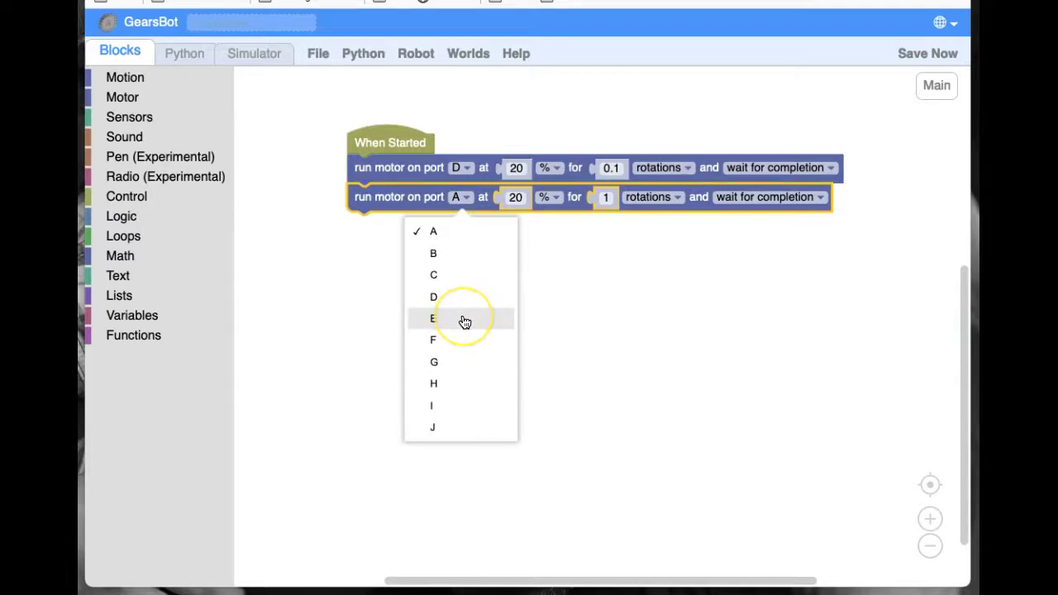
click(465, 319)
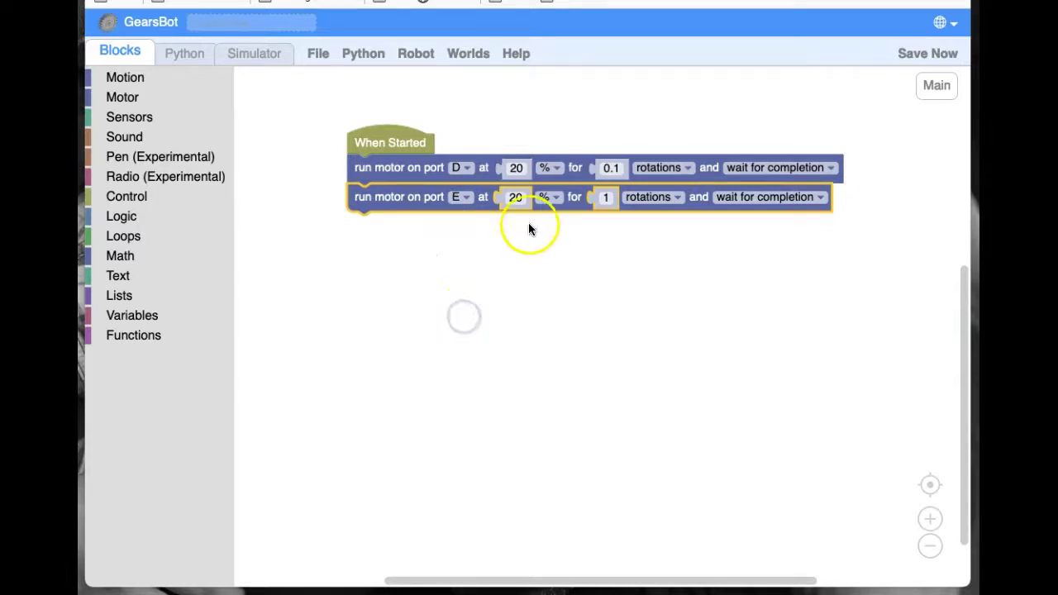
click(515, 199)
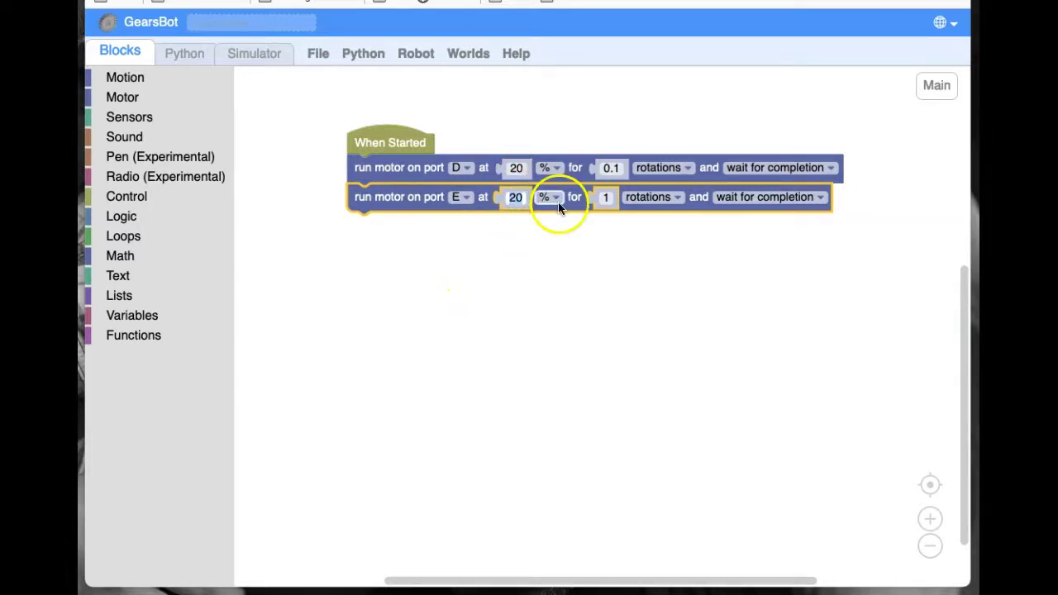
click(606, 197)
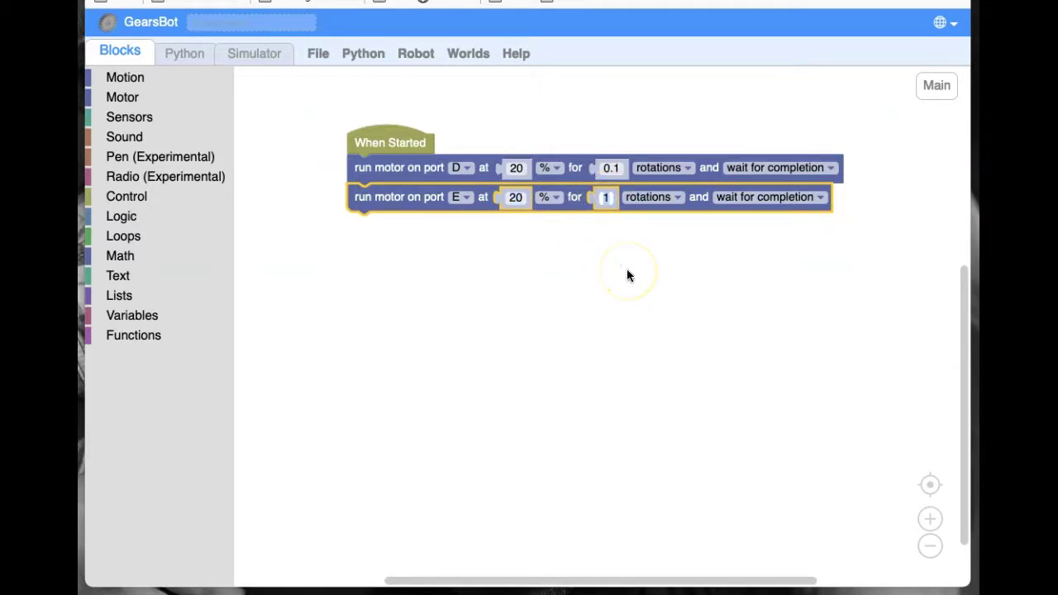
text(3)
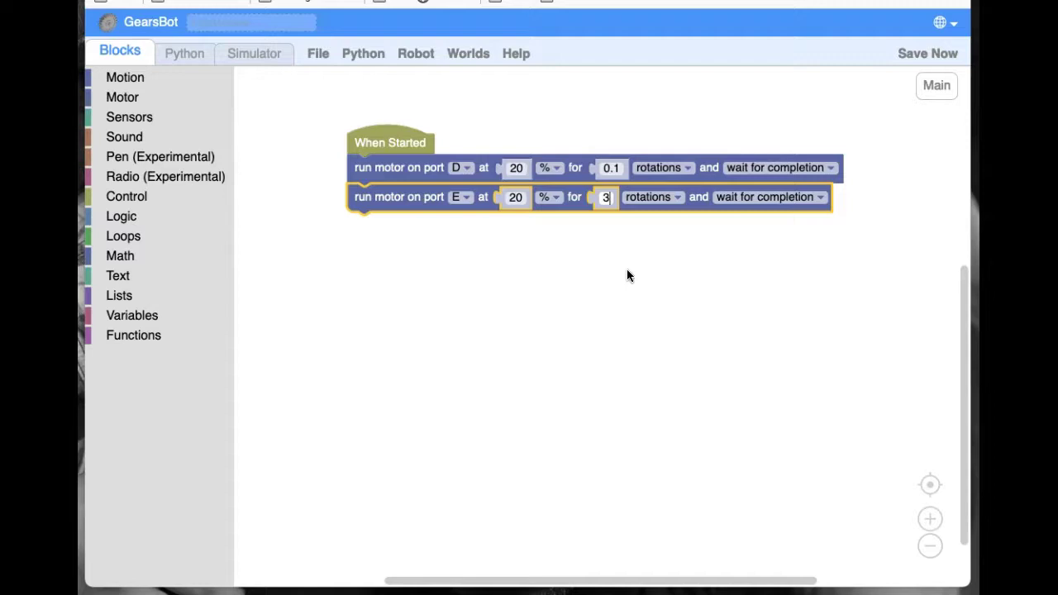
click(627, 273)
click(321, 284)
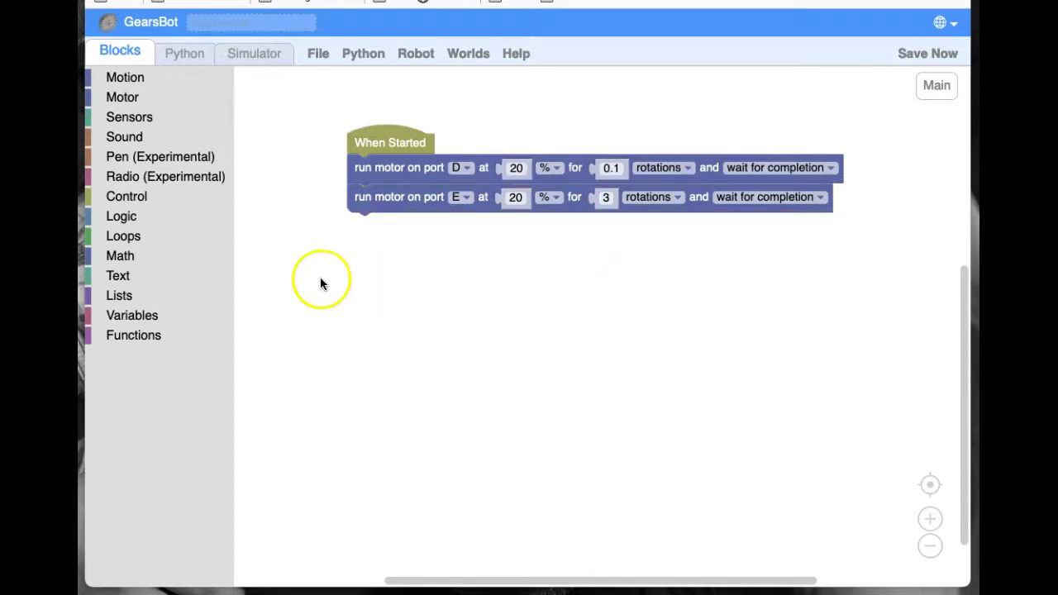
Step: Duplicate the port E motor block and attach the copy underneath
right_click(375, 204)
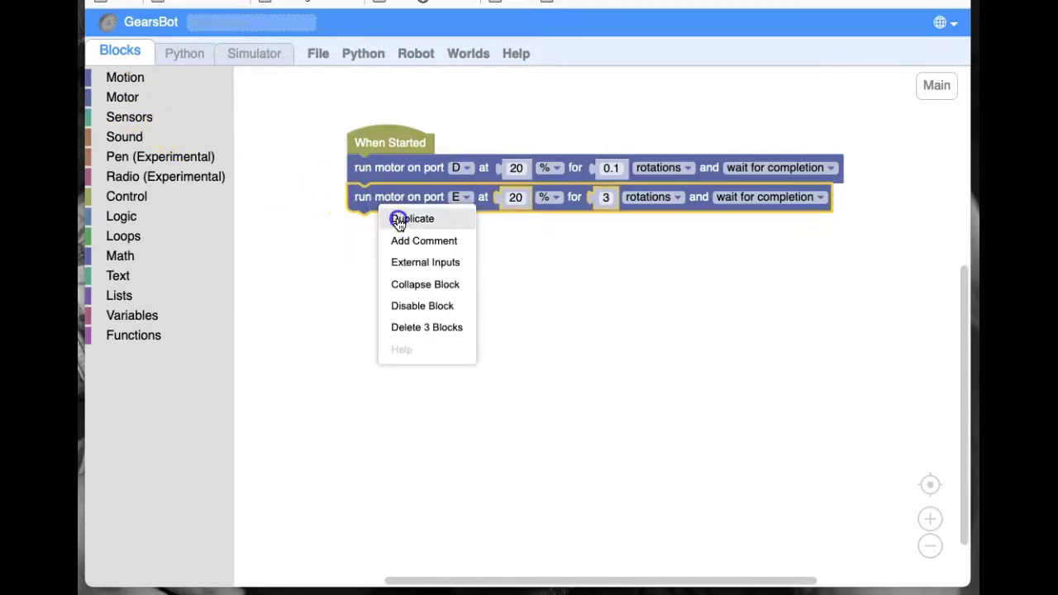
click(400, 219)
drag(396, 241, 370, 232)
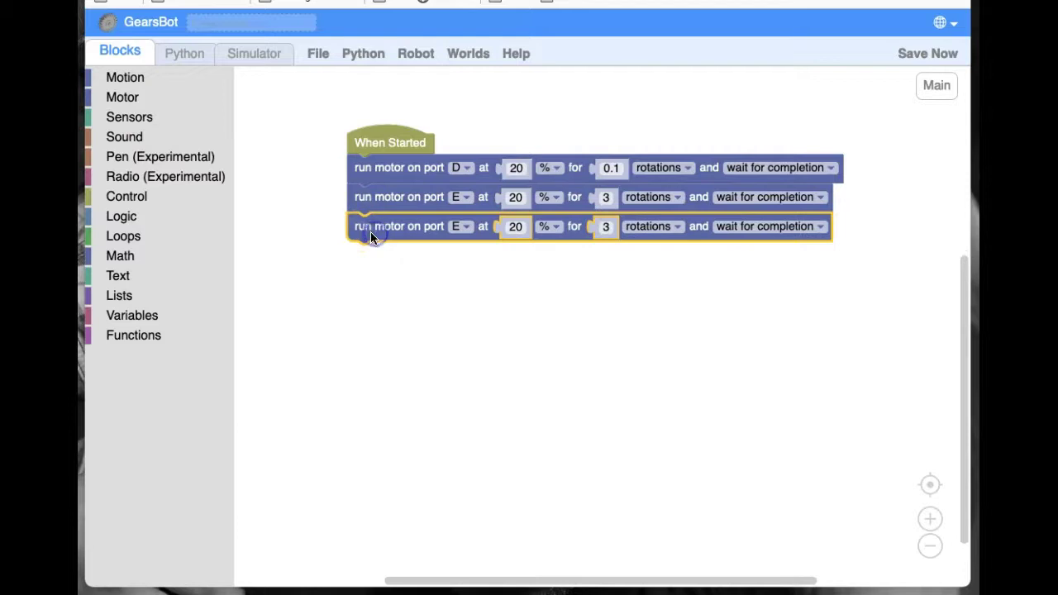
Step: Set the second block to -3 rotations and the third to 1 rotation at 100% speed
click(605, 198)
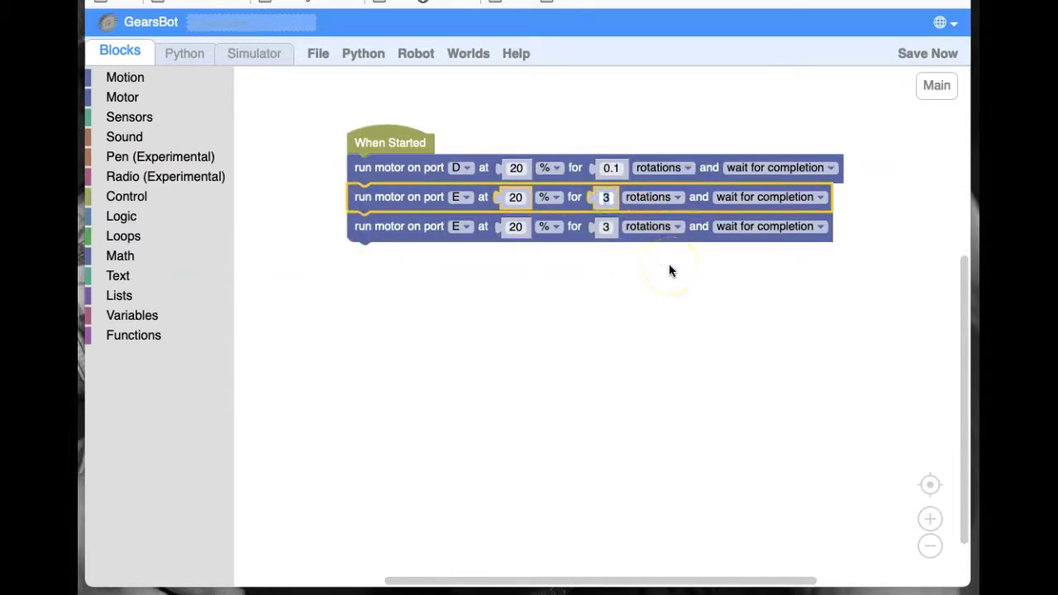
text(-3)
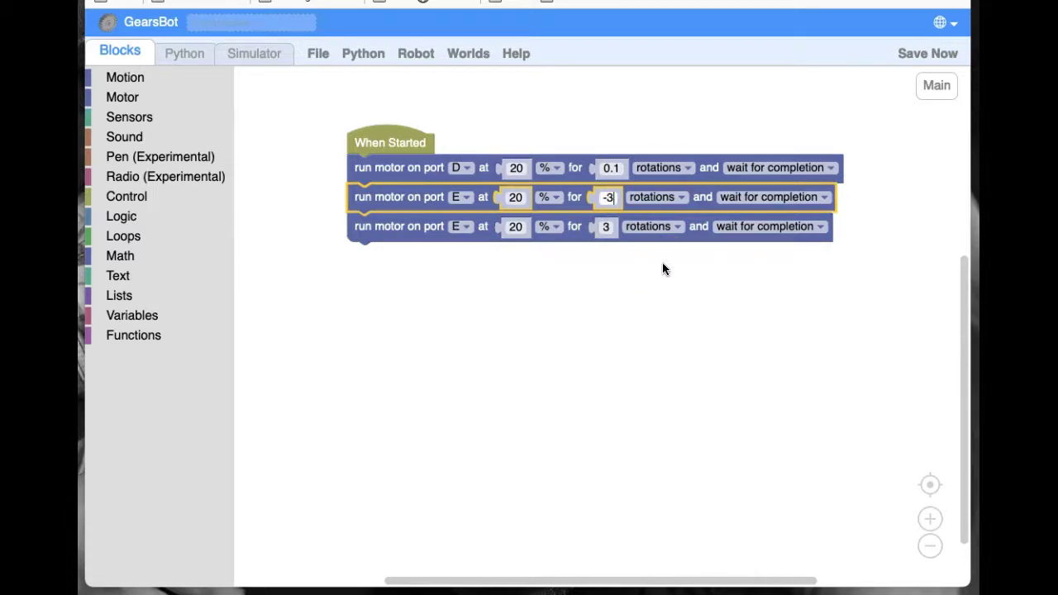
click(605, 228)
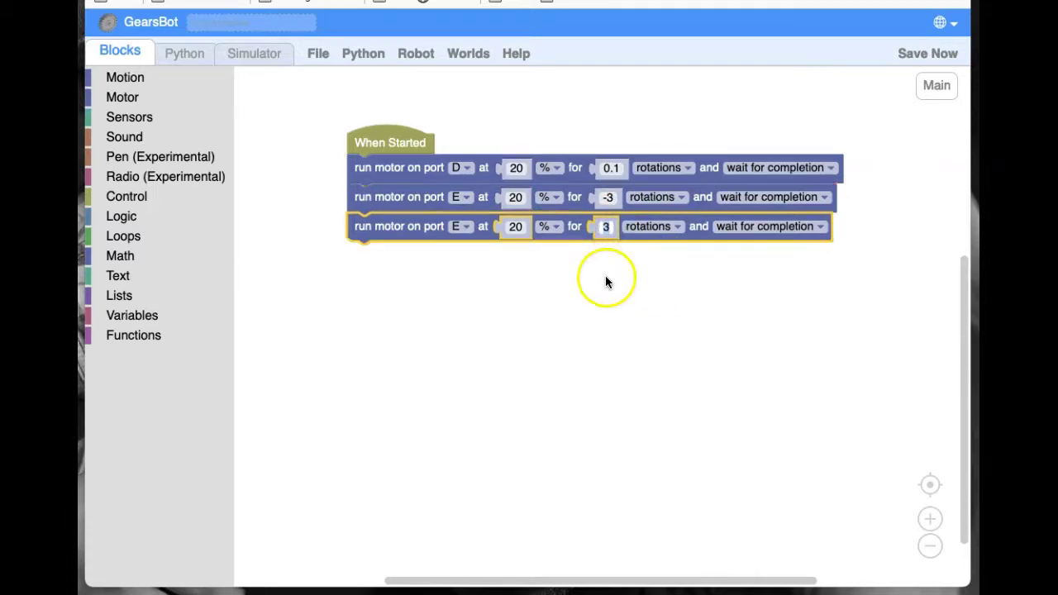
text(1)
click(517, 228)
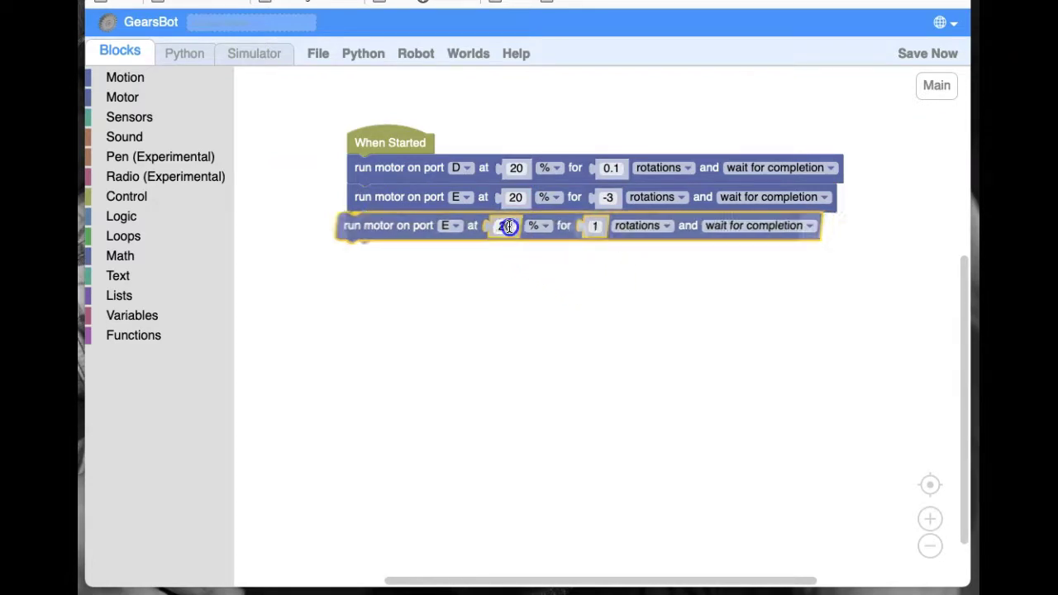
click(516, 228)
text(100)
click(596, 301)
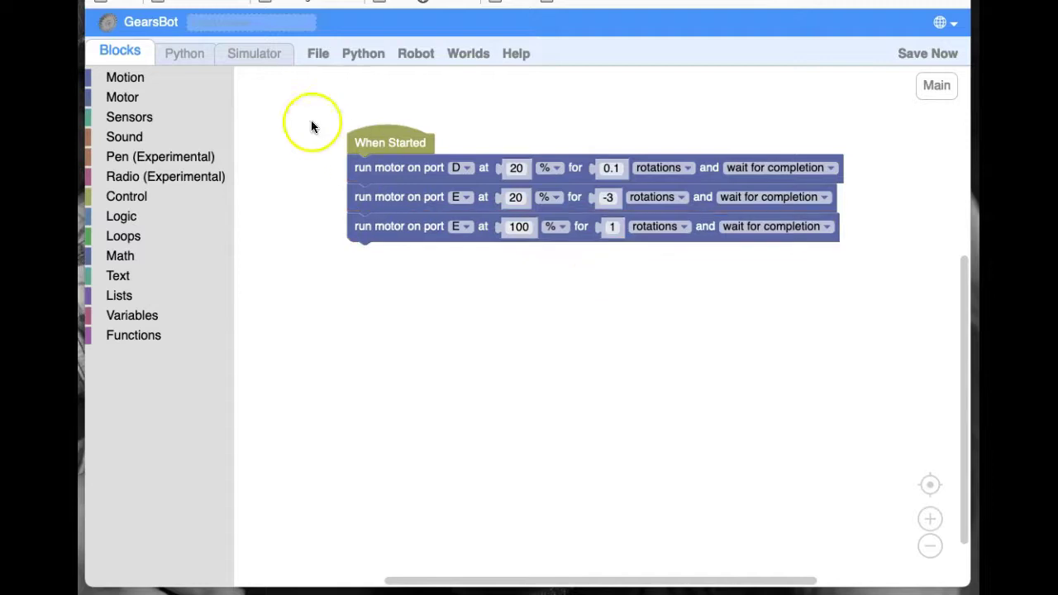
Step: Reset the robot in the simulator and run the firing program
click(258, 53)
scroll(393, 269, up, 3)
scroll(393, 268, down, 6)
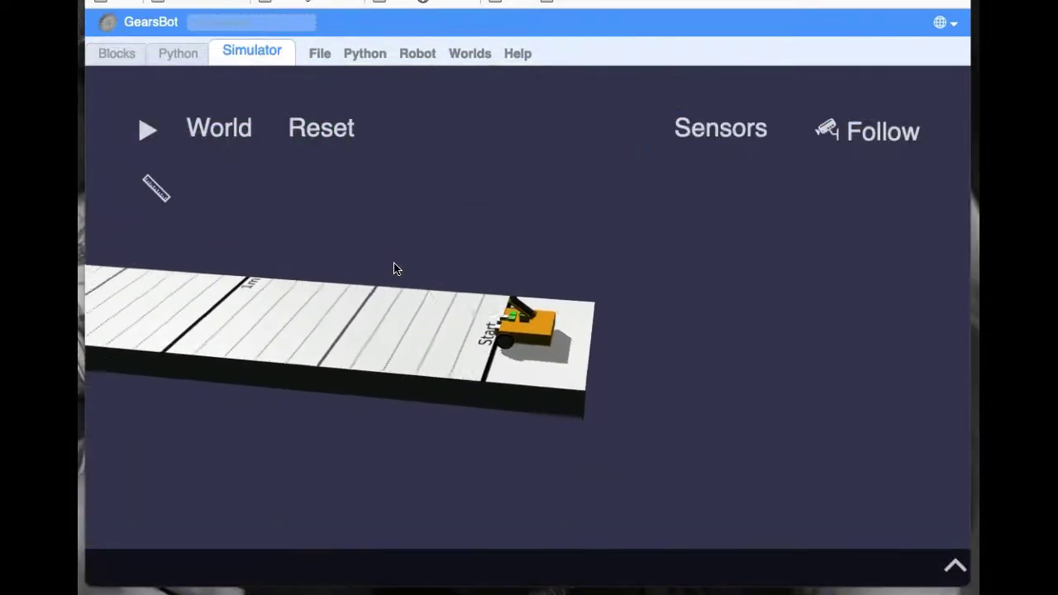
scroll(394, 269, down, 2)
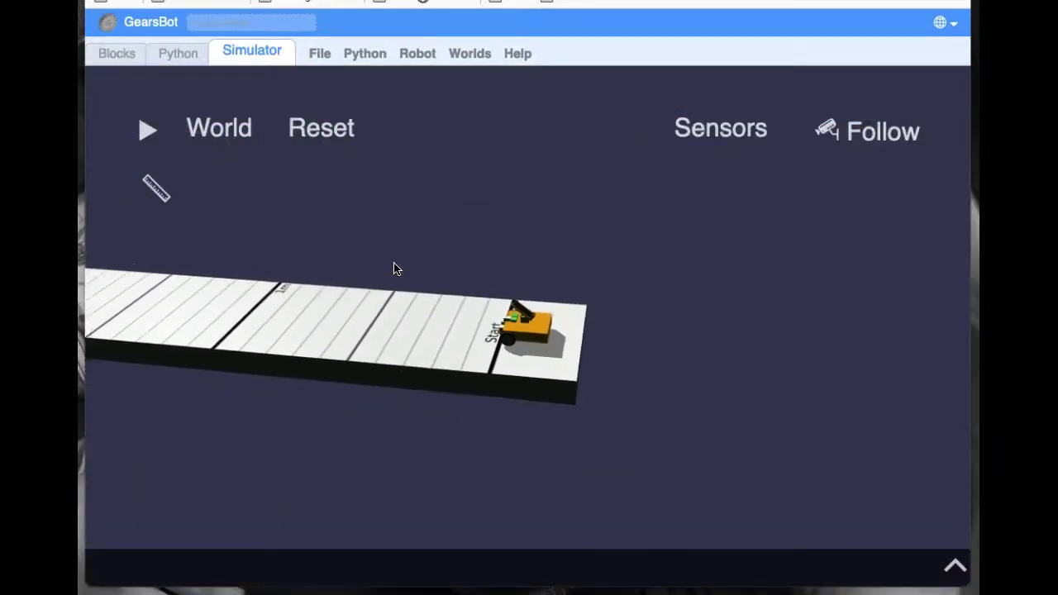
click(242, 174)
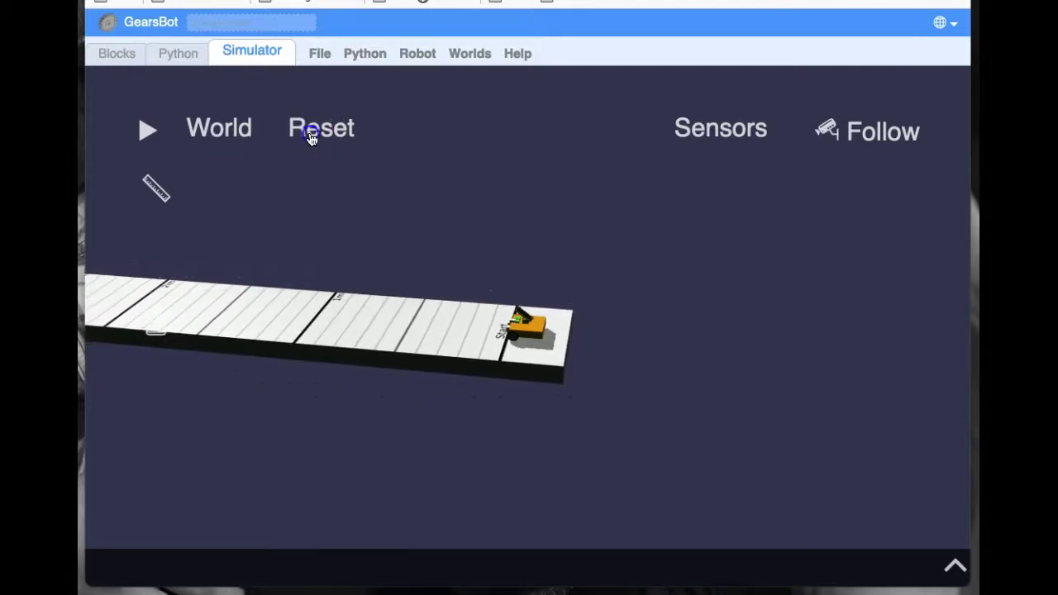
click(147, 137)
Step: Switch the camera to Top, then Arc, and zoom out to see the paintball near 4 m
scroll(330, 314, up, 2)
drag(408, 293, 234, 286)
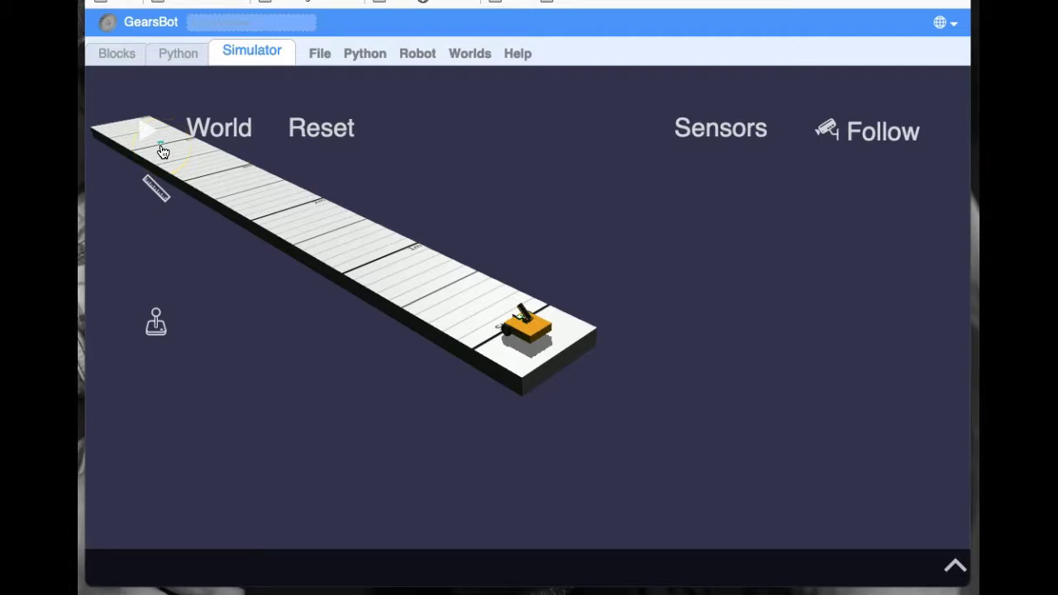
mouse_move(162, 151)
mouse_down()
mouse_move(208, 206)
mouse_move(442, 328)
mouse_up()
click(865, 136)
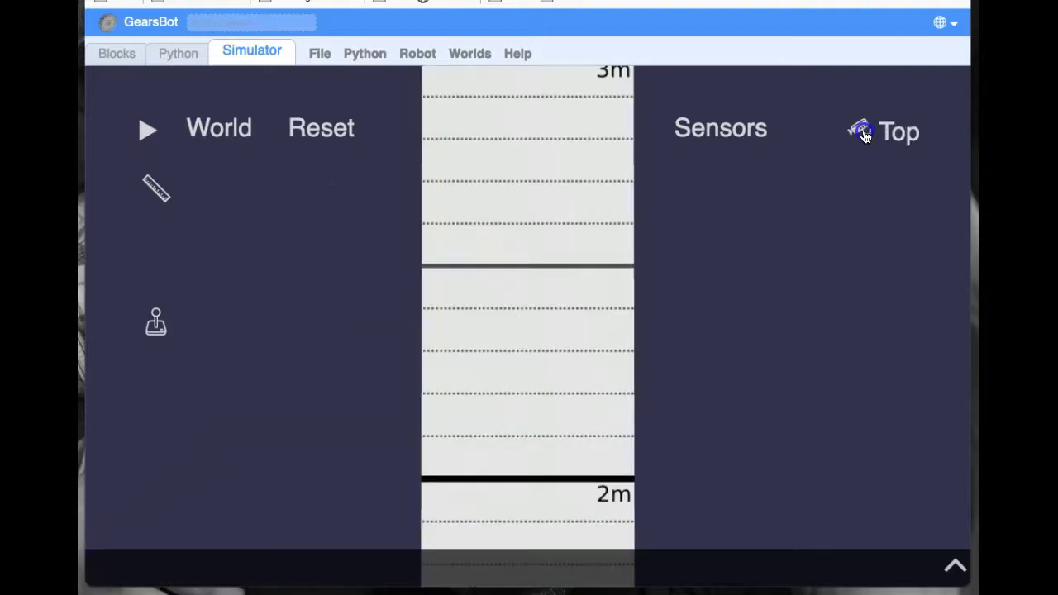
click(873, 135)
drag(760, 213, 525, 329)
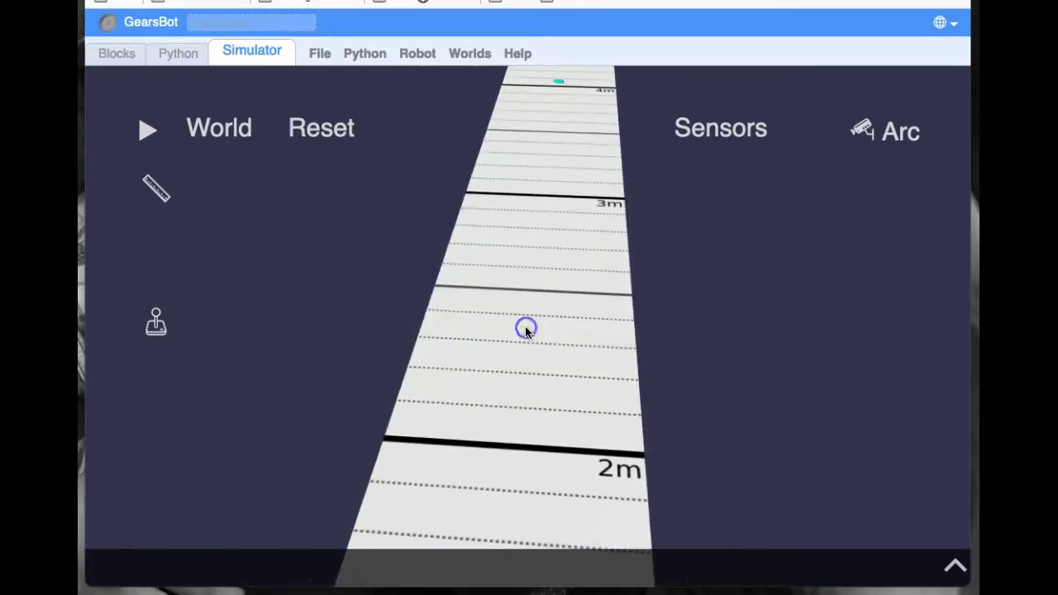
scroll(526, 330, down, 5)
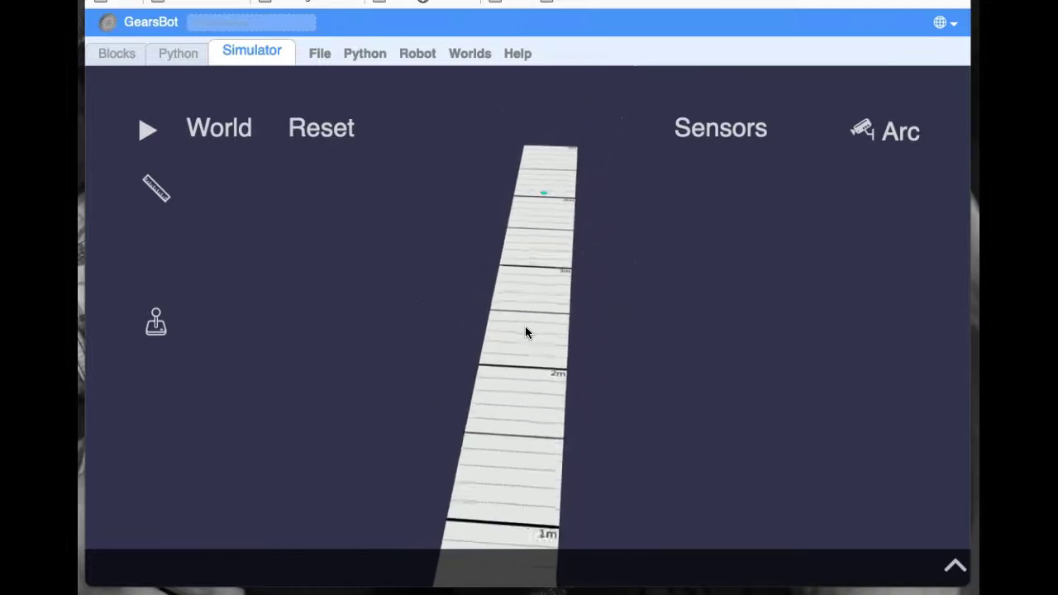
scroll(525, 330, down, 5)
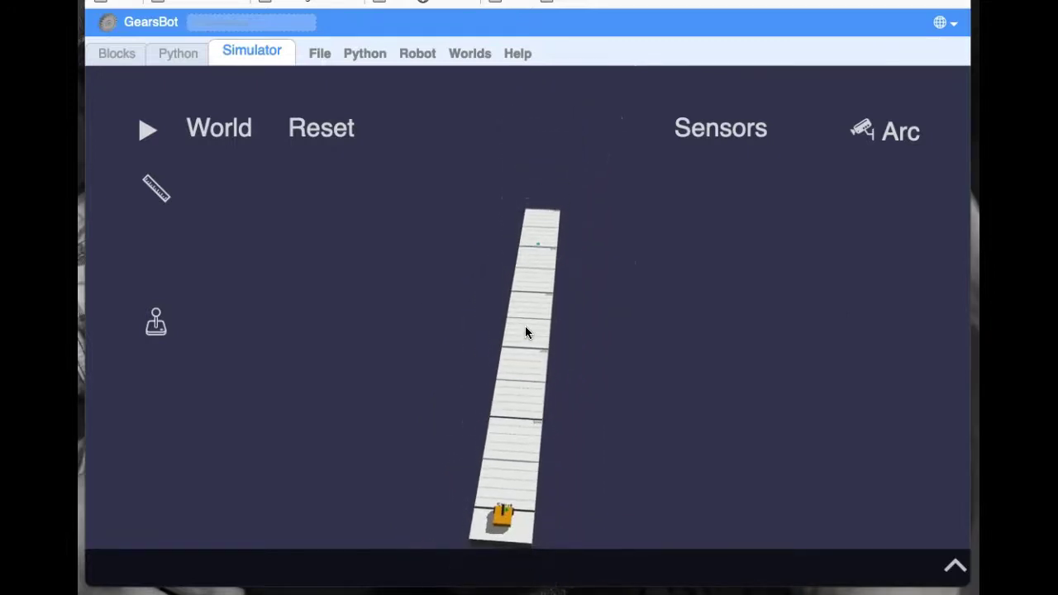
Step: Change the second port E block's rotations from -3 to -2, then go back to the simulator
click(114, 53)
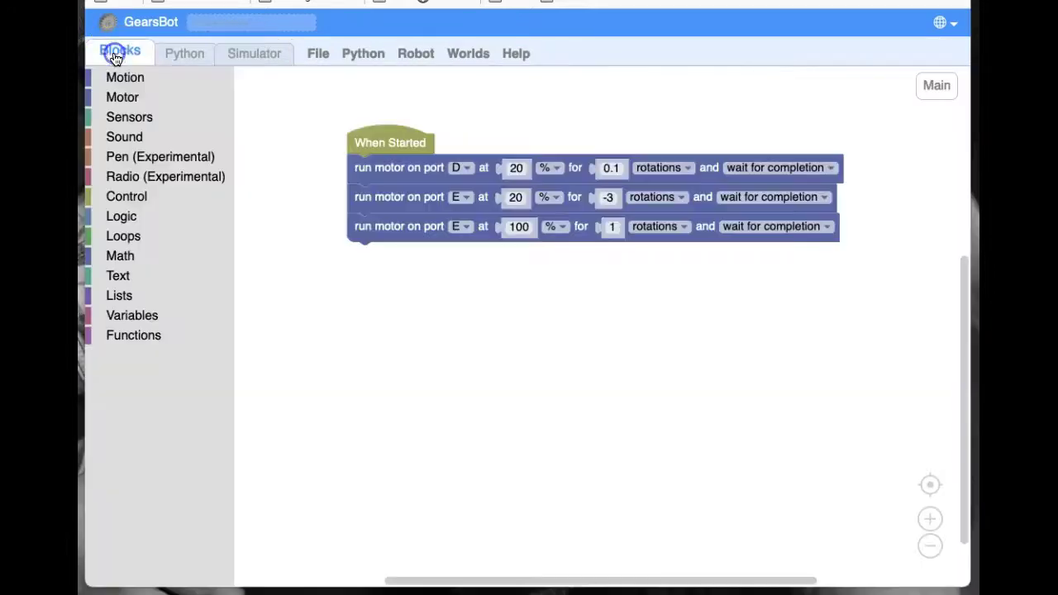
click(610, 197)
text(-2)
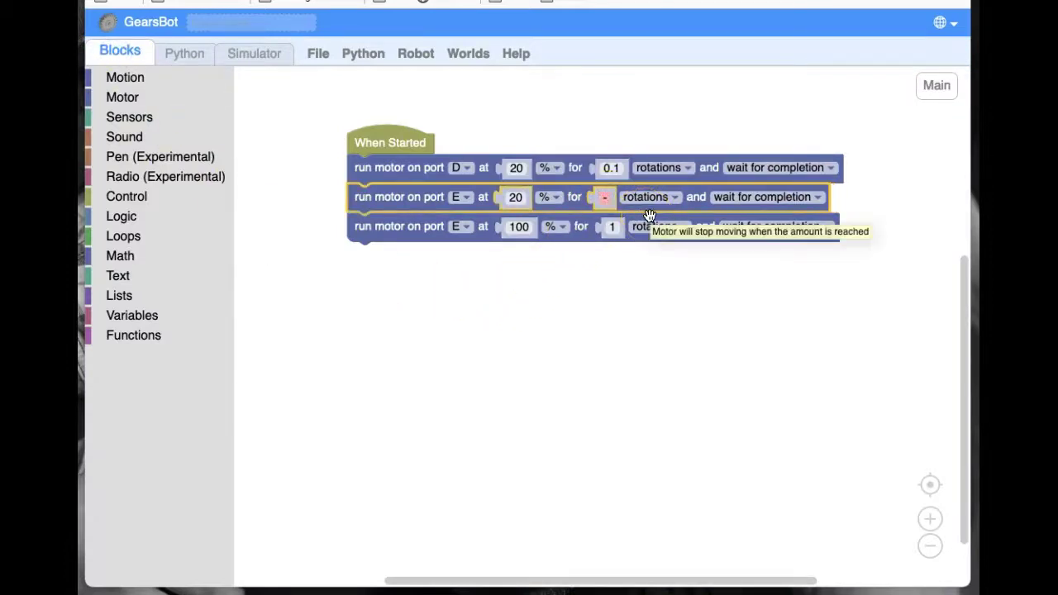
click(626, 299)
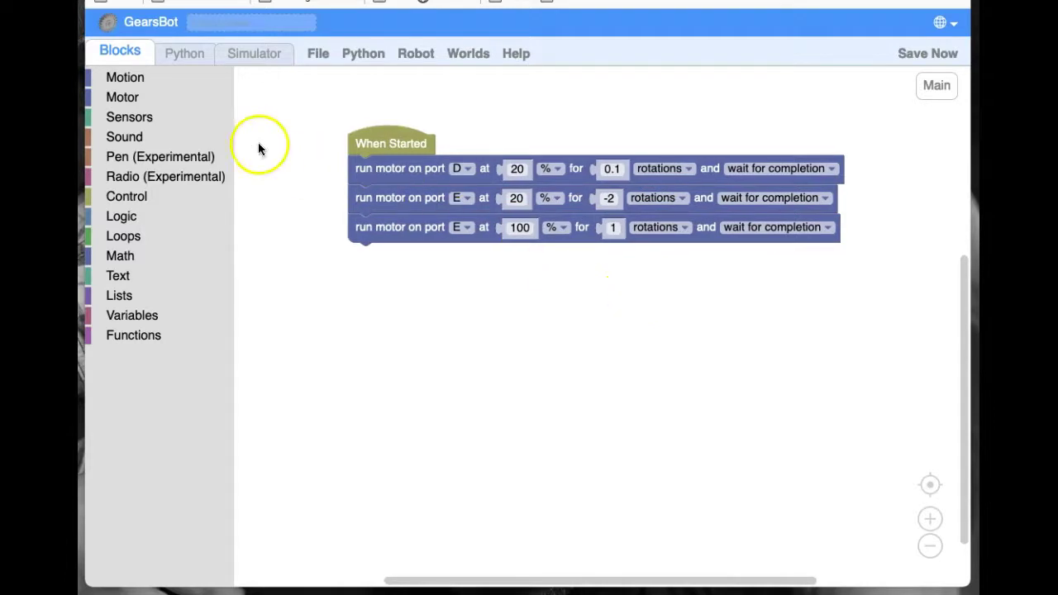
click(252, 57)
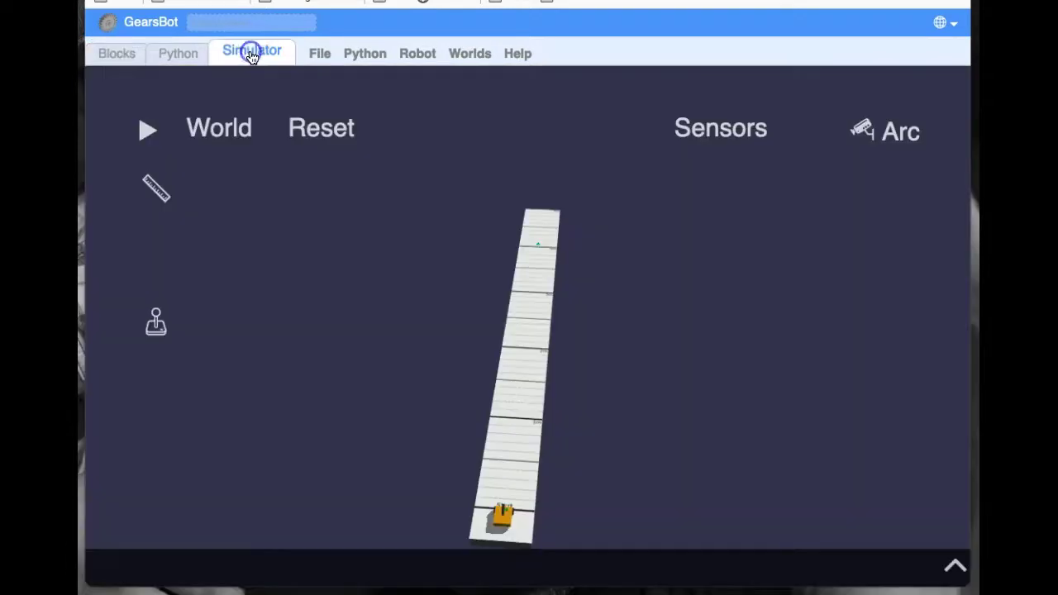
Step: Reset the robot and rerun the firing program with the -2 rotation spring pull
click(320, 149)
click(145, 133)
click(328, 301)
click(446, 331)
click(531, 359)
Step: Zoom and move the camera down the range to find the cyan mark just past 2 m
scroll(531, 341, down, 1)
scroll(531, 342, up, 5)
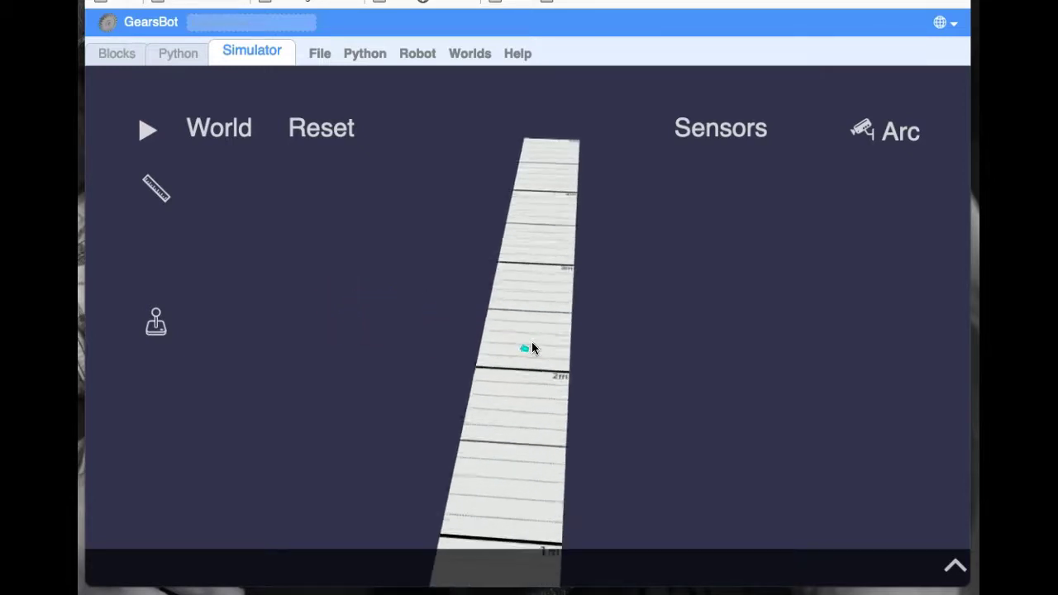
scroll(532, 341, up, 5)
drag(538, 377, 533, 400)
scroll(566, 390, down, 10)
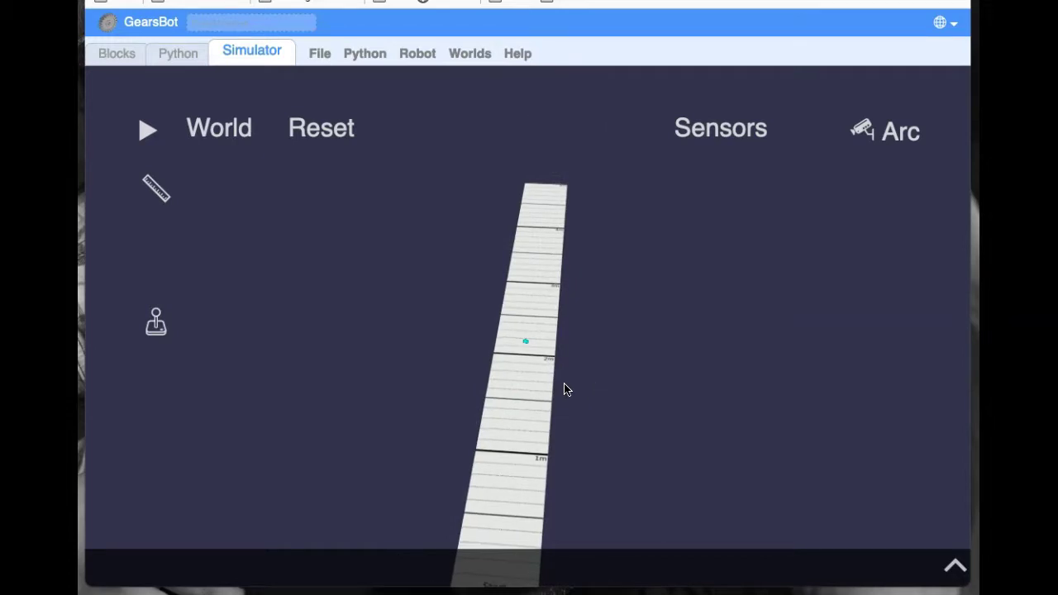
scroll(566, 391, down, 5)
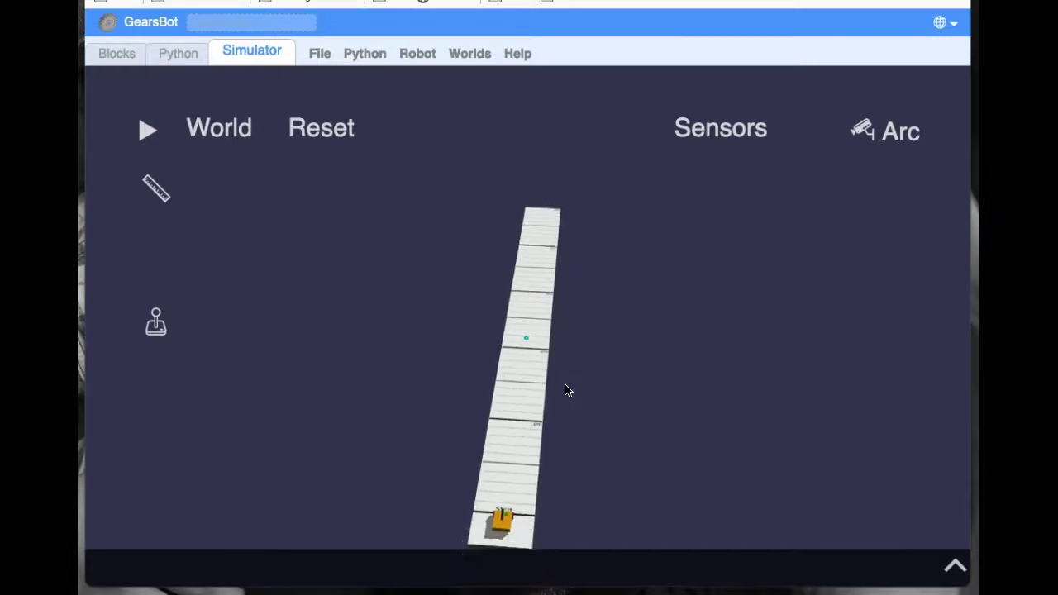
drag(566, 390, 552, 141)
scroll(545, 208, down, 5)
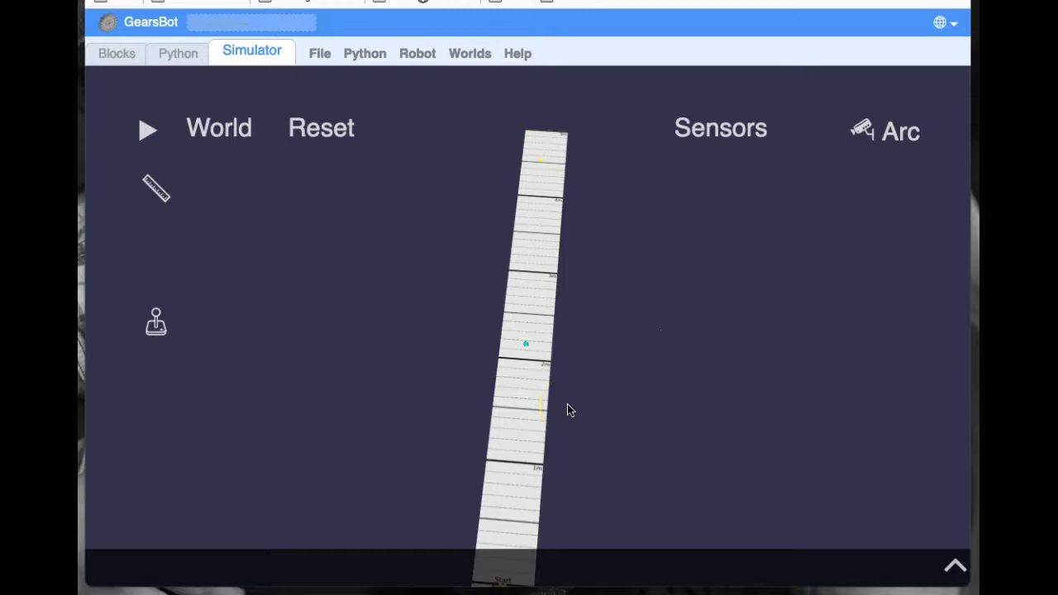
Step: Go back to the block editor showing the three-step firing program with the -2 rotation pull
click(552, 426)
click(524, 377)
click(117, 55)
click(508, 384)
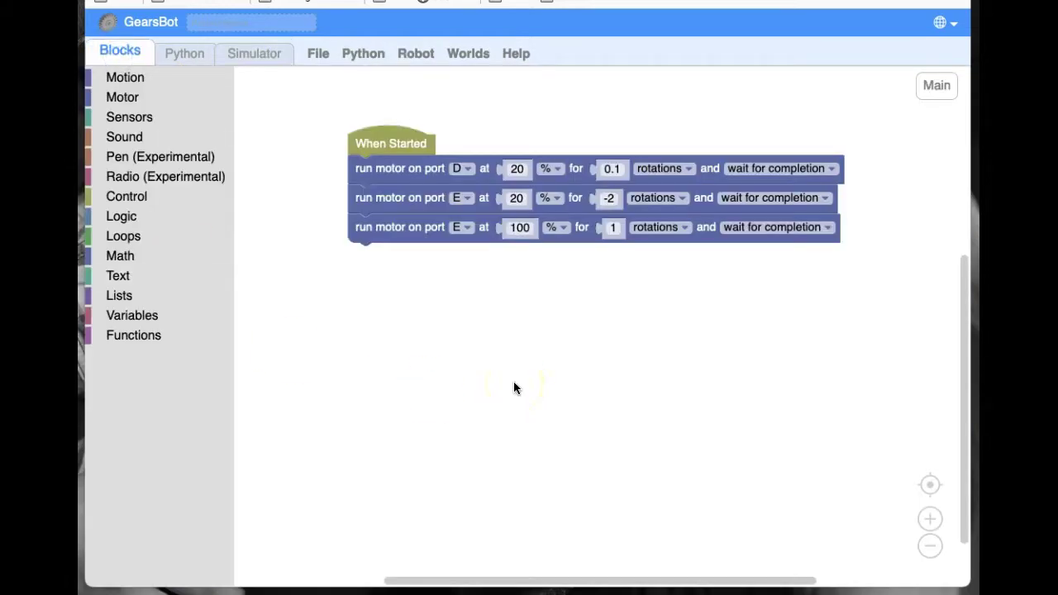